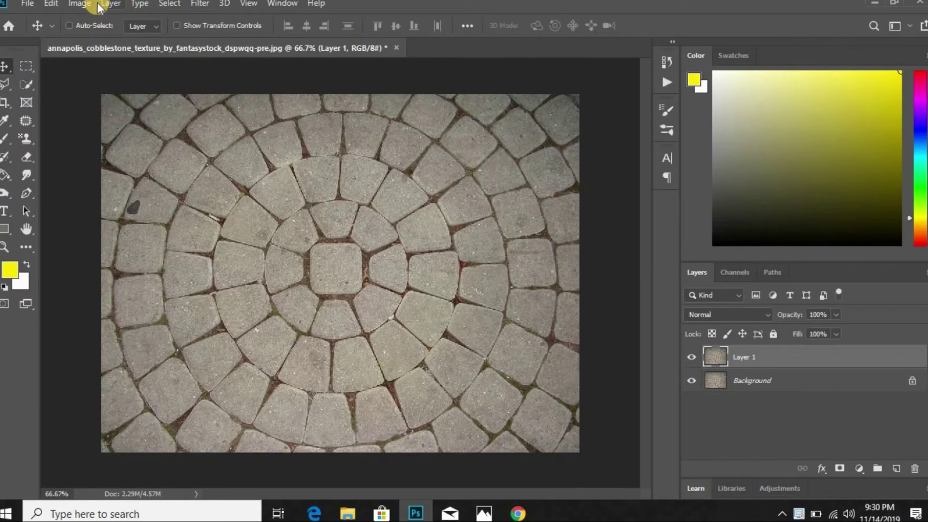
- Apply Levels to the cobblestone layer with black point 40 and midtone gamma 0.57
left_click(86, 5)
mouse_move(100, 40)
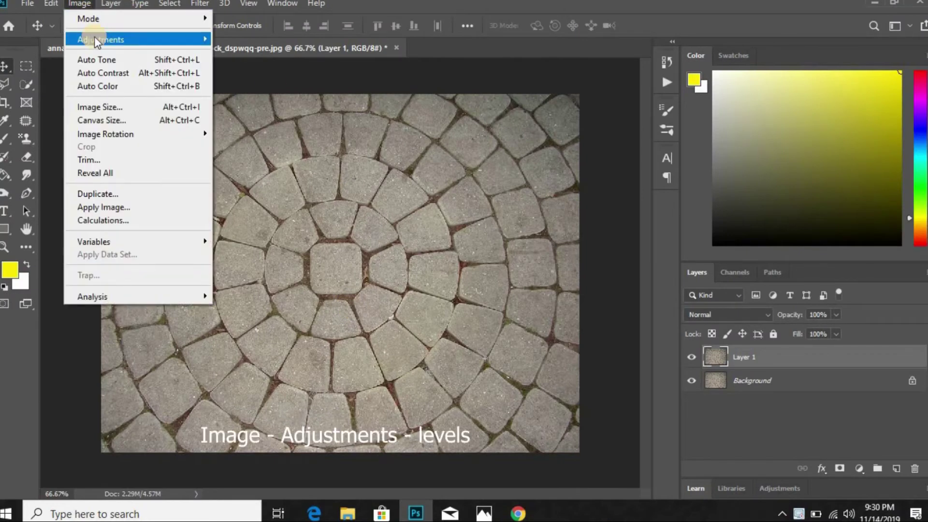
left_click(231, 51)
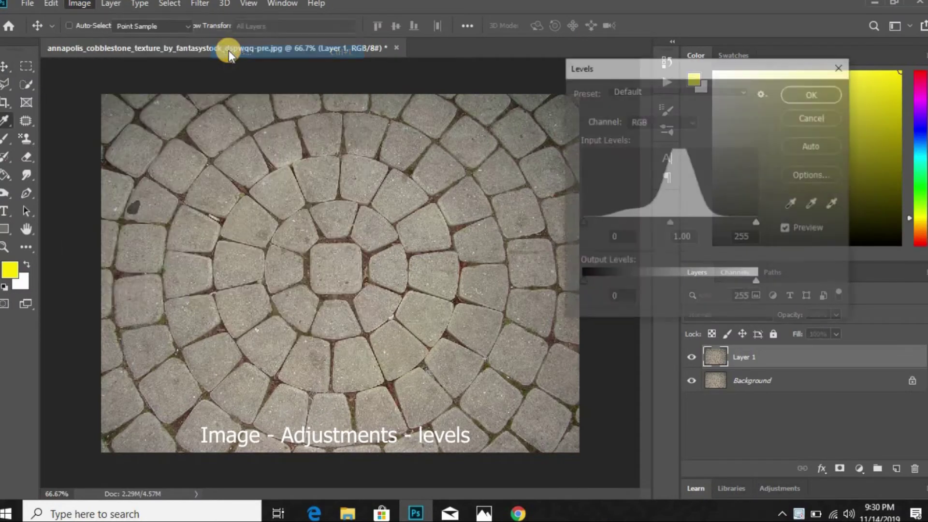
left_click_drag(582, 224, 596, 225)
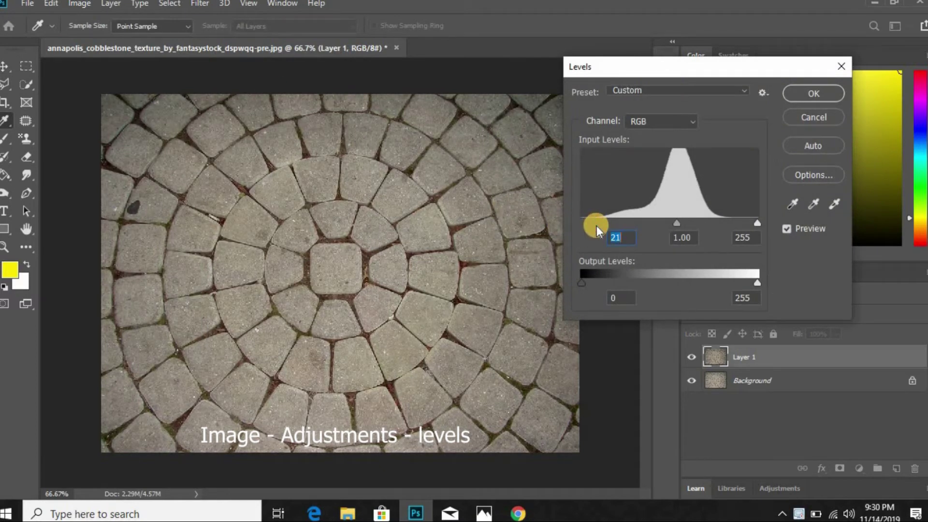
mouse_move(582, 280)
left_mouse_down()
mouse_move(596, 281)
mouse_move(581, 281)
left_mouse_up()
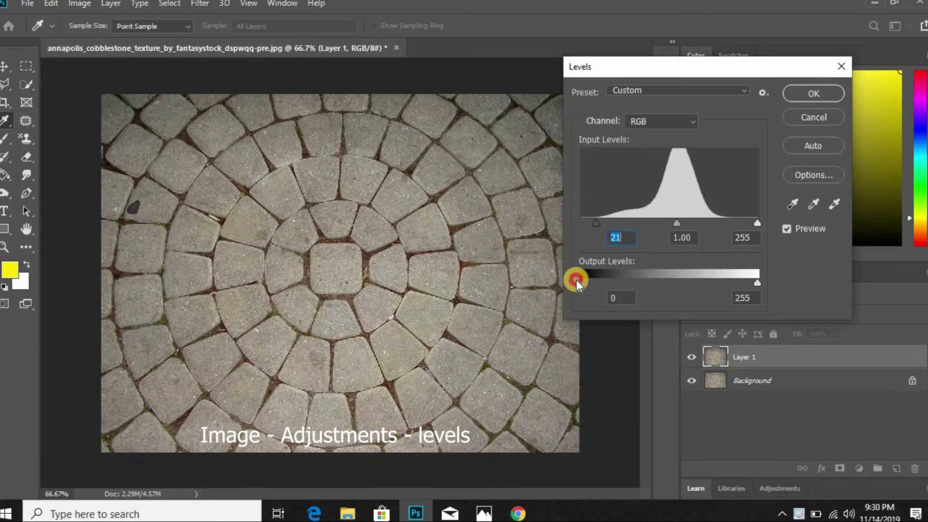
mouse_move(678, 223)
left_mouse_down()
mouse_move(665, 223)
mouse_move(700, 221)
left_mouse_up()
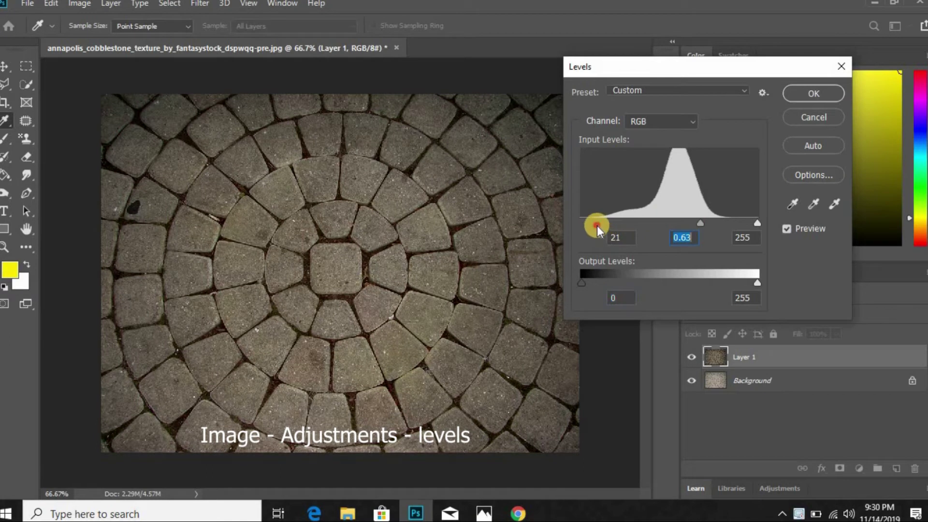
left_click_drag(596, 225, 610, 225)
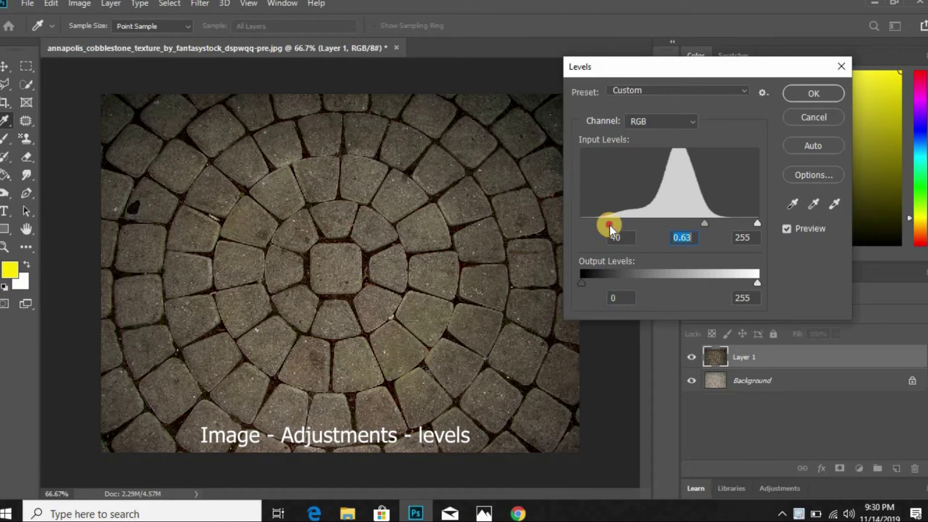
left_click_drag(703, 225, 707, 224)
left_click(802, 92)
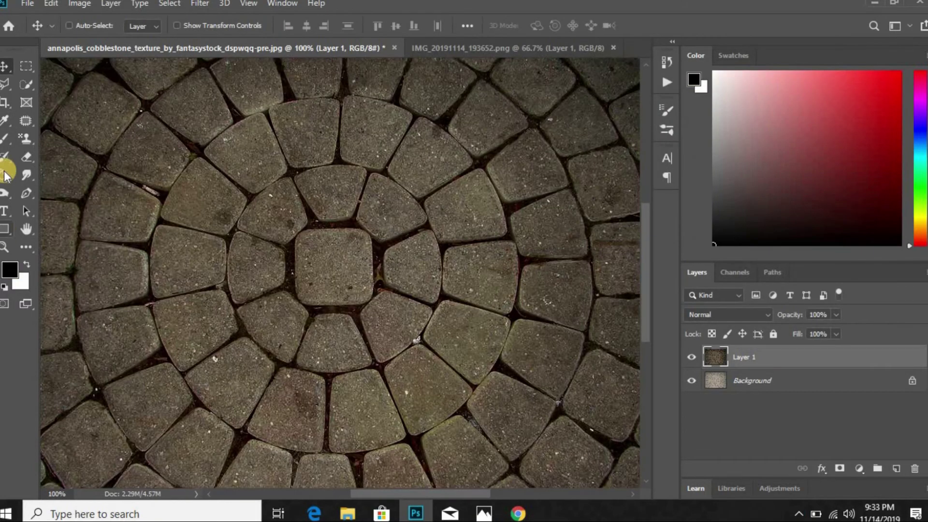
- Drag the crouching man onto the cobblestone image and scale him to about 70%
left_click(542, 48)
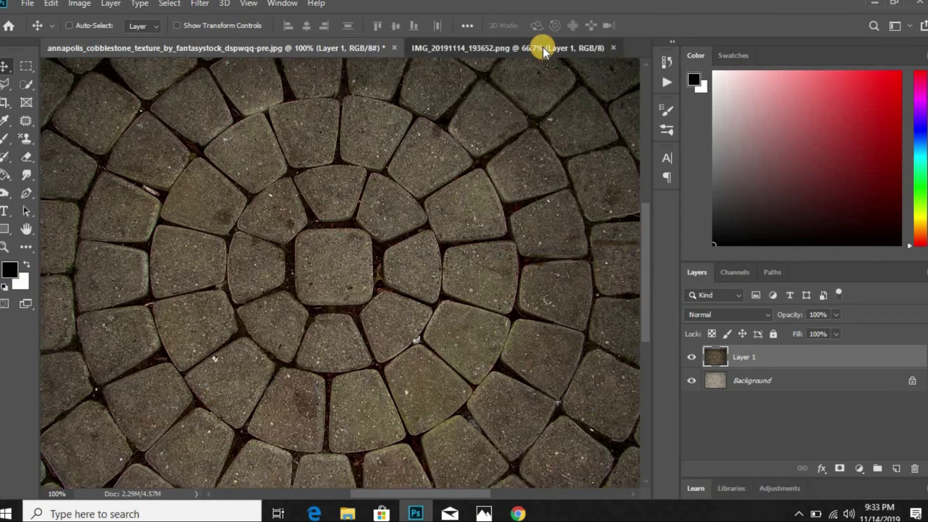
mouse_move(348, 199)
left_mouse_down()
mouse_move(306, 56)
mouse_move(346, 271)
left_mouse_up()
key("ctrl+t")
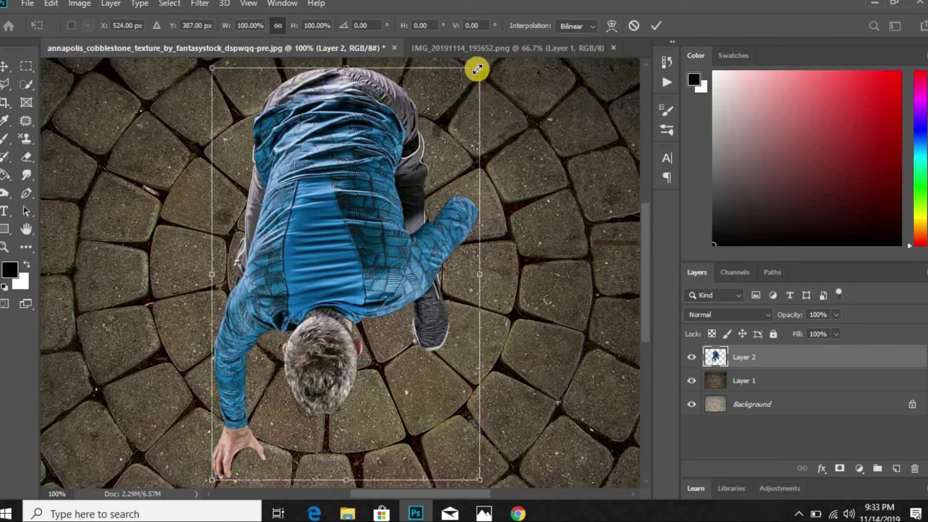
left_click_drag(477, 69, 426, 130)
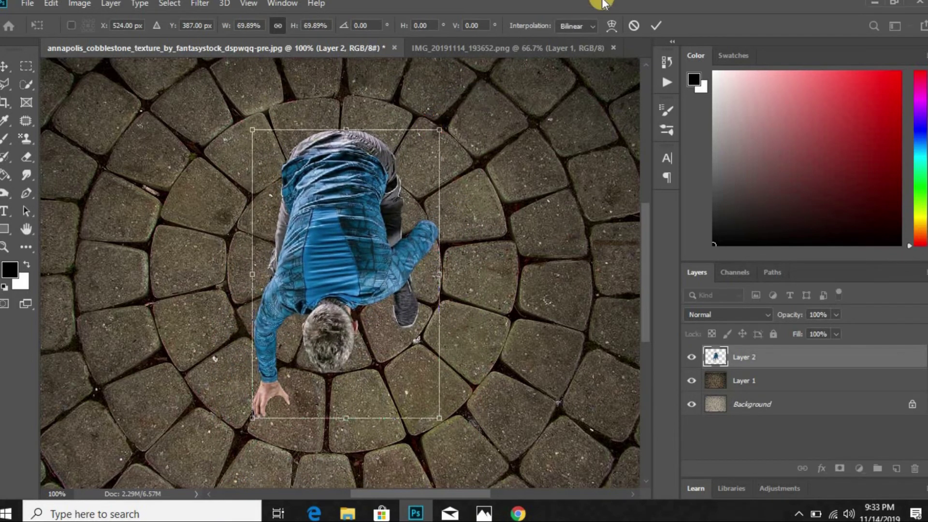
left_click(651, 30)
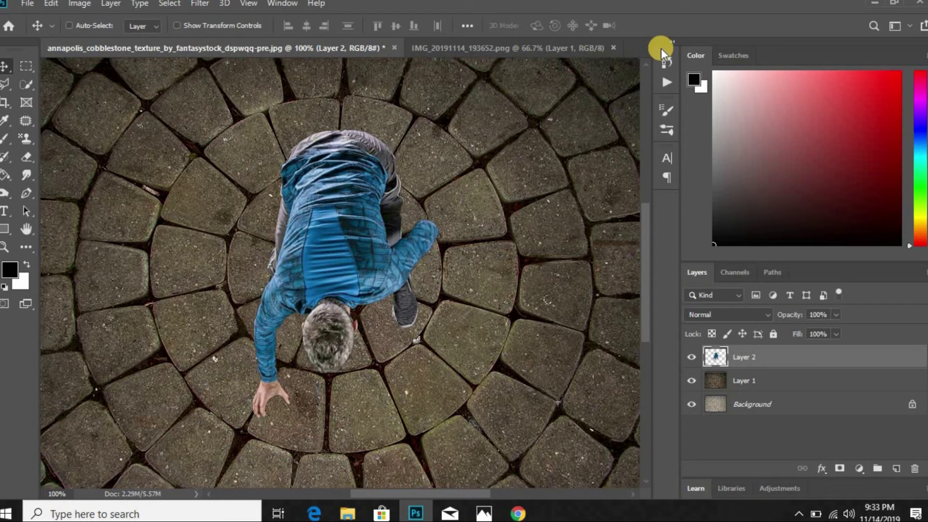
- Nudge the man slightly left and down over the circular paving, checking his edges
key("ctrl+0")
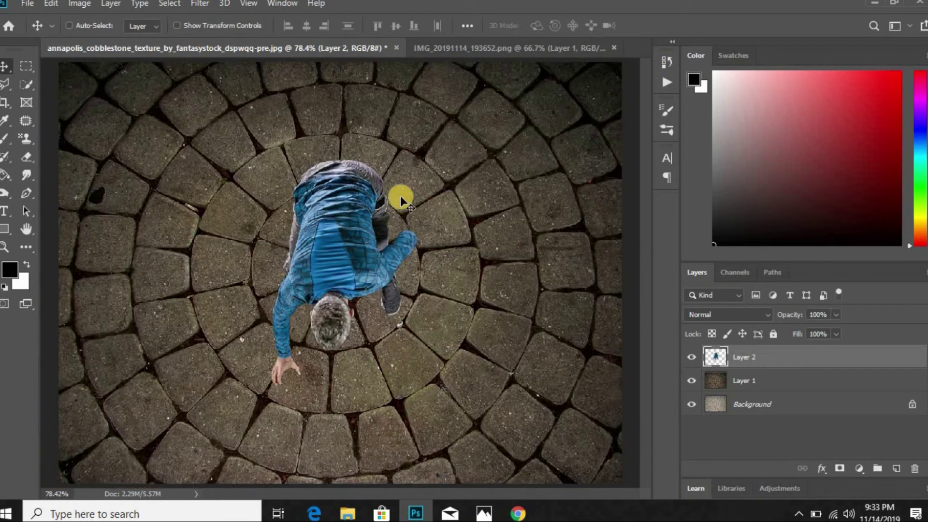
left_click_drag(361, 225, 362, 226)
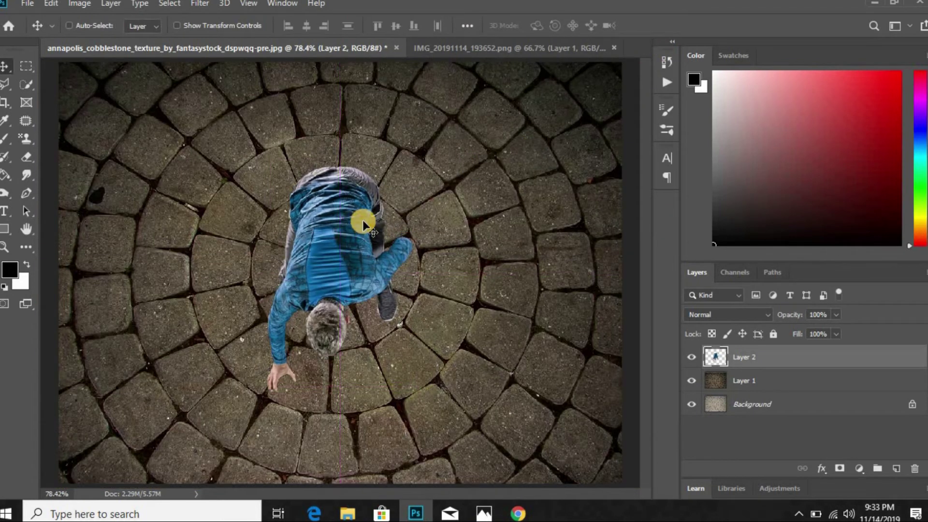
key("ctrl+plus")
key("ctrl+plus")
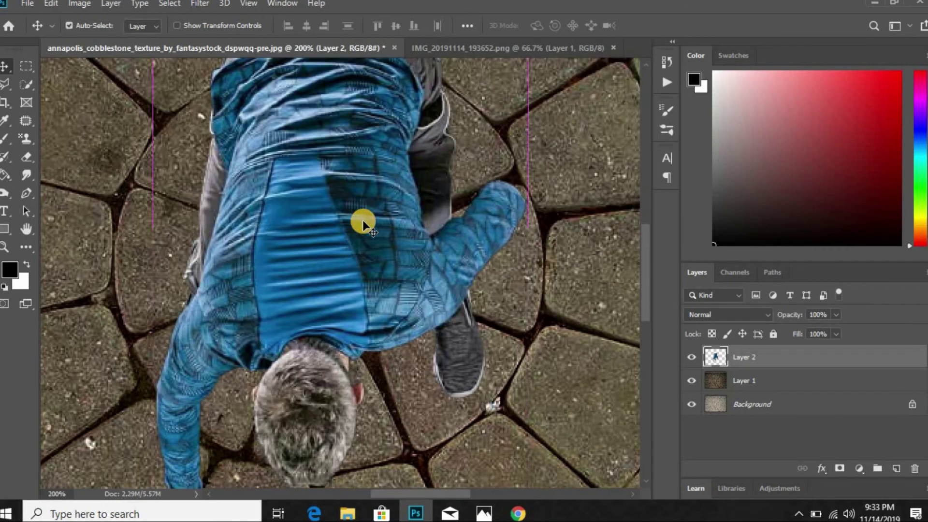
key("ctrl+minus")
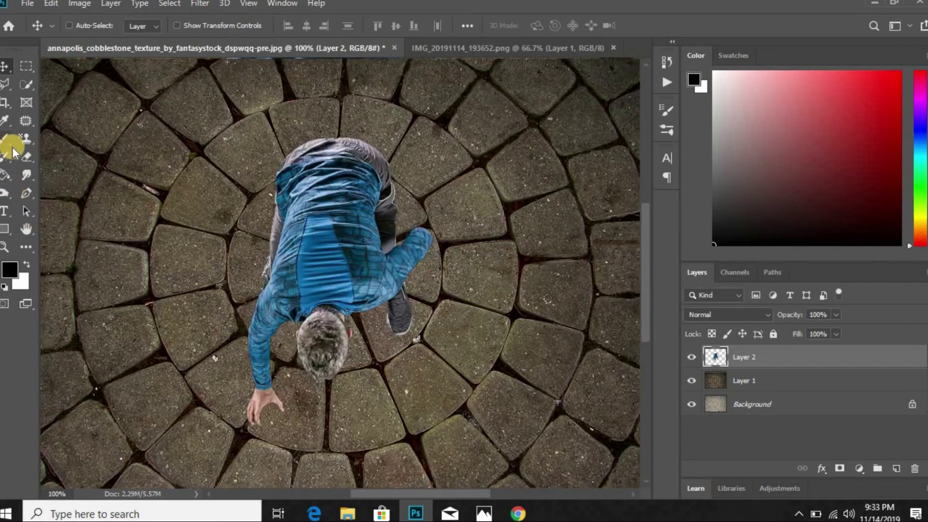
- With the Dodge Tool, brush highlights onto the man's hand
left_click(6, 191)
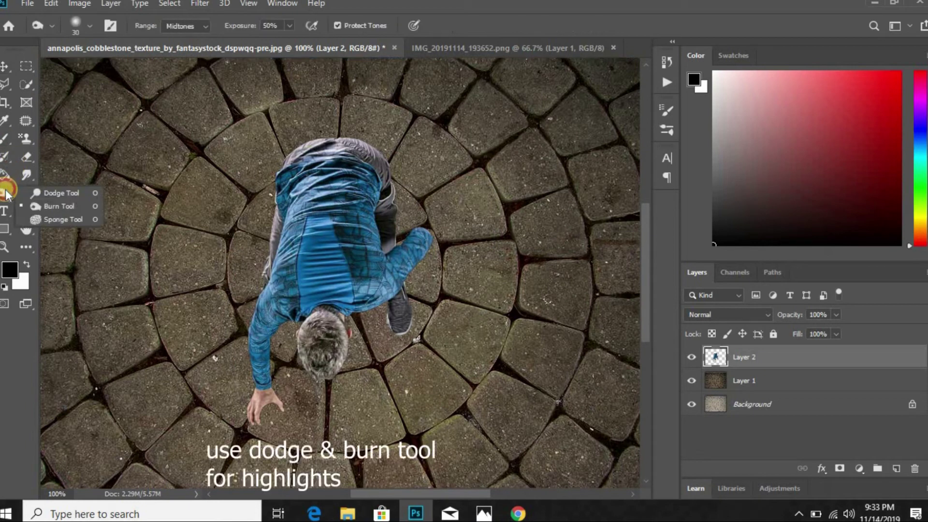
left_click(30, 190)
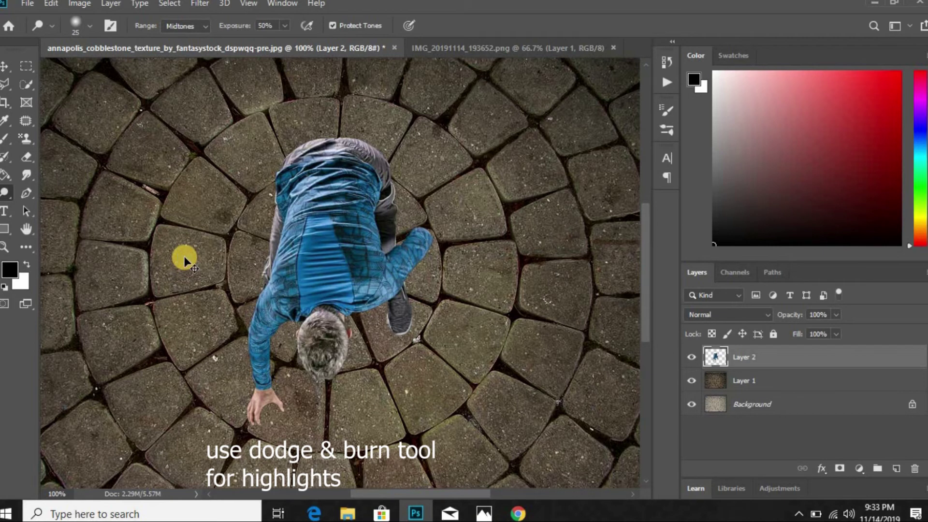
key("ctrl+plus")
left_click_drag(213, 275, 274, 159)
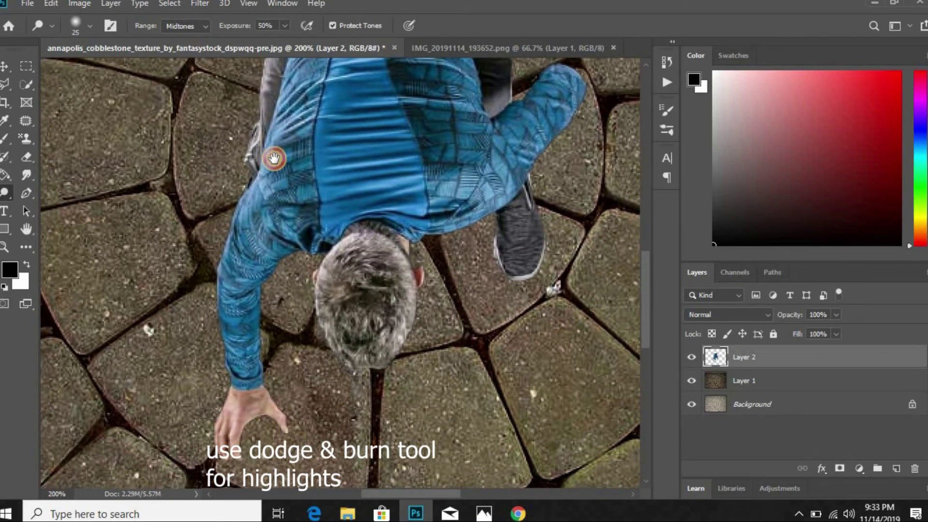
left_click(227, 419)
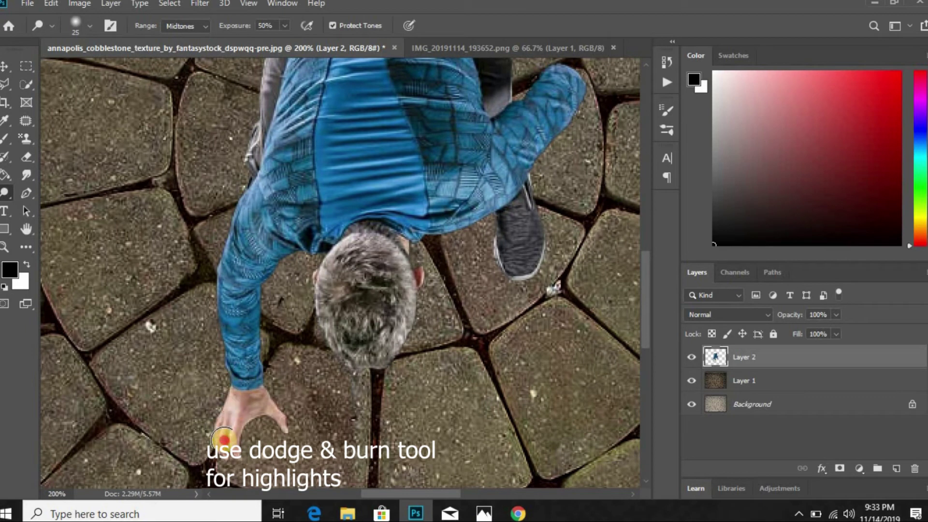
mouse_move(227, 436)
left_mouse_down()
mouse_move(266, 393)
mouse_move(245, 387)
left_mouse_up()
- Dodge the hair by the ear, the forearm sleeve, the collar and the back
left_click(327, 339)
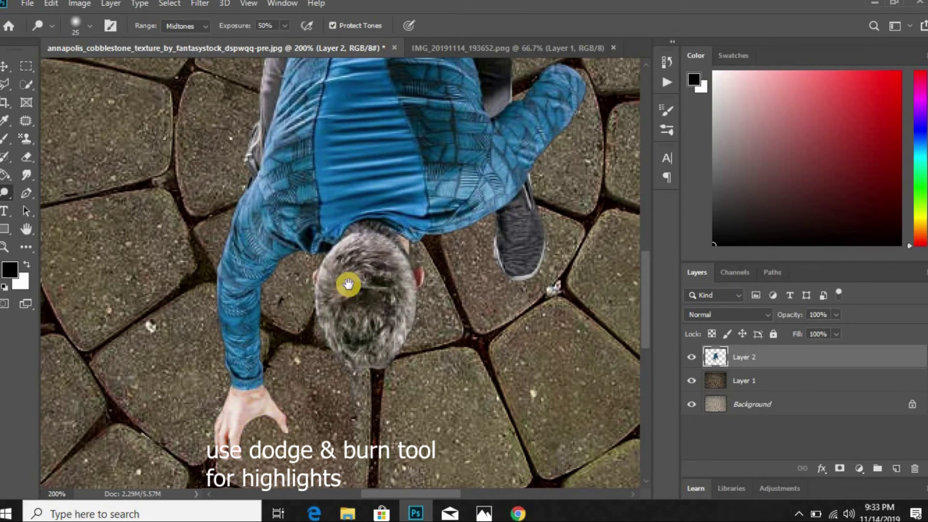
left_click_drag(348, 285, 335, 331)
mouse_move(221, 403)
left_mouse_down()
mouse_move(221, 342)
mouse_move(232, 389)
mouse_move(235, 357)
mouse_move(213, 352)
mouse_move(201, 317)
mouse_move(253, 248)
mouse_move(217, 335)
mouse_move(221, 414)
mouse_move(233, 407)
mouse_move(259, 302)
mouse_move(302, 290)
mouse_move(245, 252)
left_mouse_up()
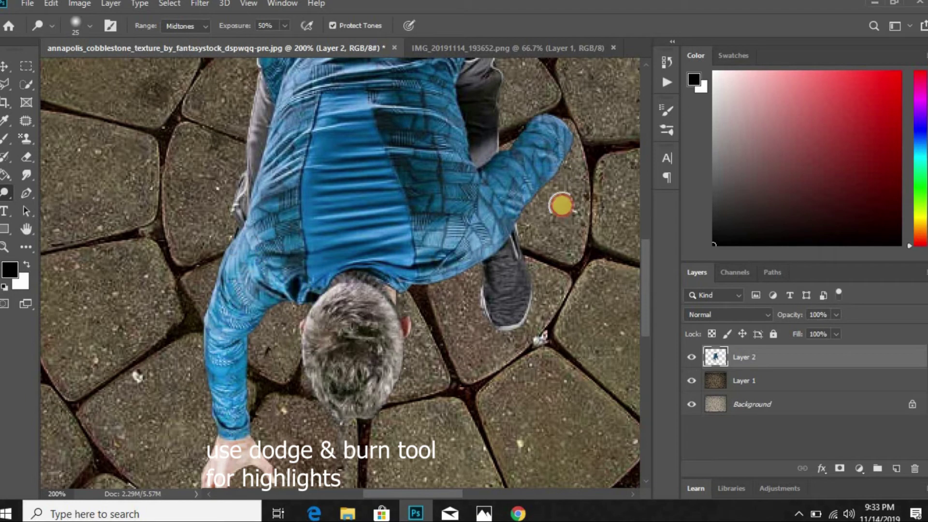
left_click_drag(493, 206, 493, 250)
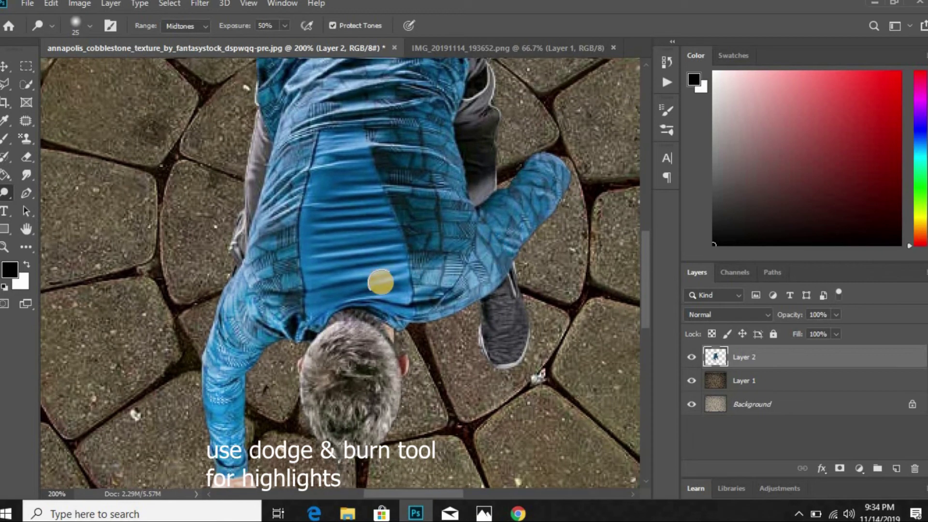
mouse_move(325, 306)
left_mouse_down()
mouse_move(307, 330)
mouse_move(383, 303)
mouse_move(393, 310)
mouse_move(364, 205)
left_mouse_up()
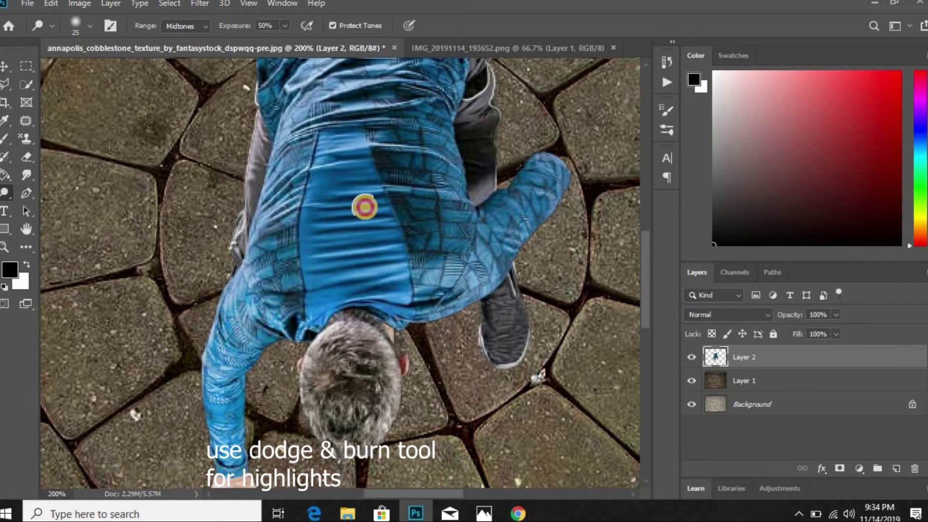
mouse_move(336, 178)
left_mouse_down()
mouse_move(331, 145)
mouse_move(337, 257)
mouse_move(322, 177)
left_mouse_up()
mouse_move(314, 288)
left_mouse_down()
mouse_move(315, 302)
mouse_move(344, 142)
mouse_move(362, 234)
mouse_move(365, 222)
mouse_move(327, 209)
mouse_move(377, 215)
left_mouse_up()
mouse_move(378, 155)
left_mouse_down()
mouse_move(375, 182)
mouse_move(396, 281)
mouse_move(344, 292)
mouse_move(377, 234)
mouse_move(356, 269)
mouse_move(335, 275)
mouse_move(381, 291)
mouse_move(462, 247)
mouse_move(455, 214)
left_mouse_up()
- Dodge the shirt edge up to the hood, plus the glove and lower sleeve
scroll(434, 280, "up", 3)
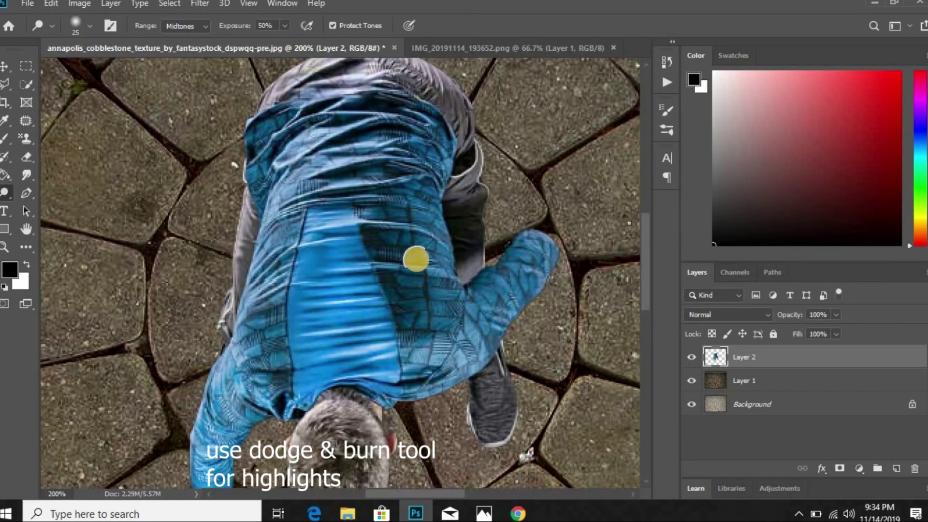
mouse_move(233, 242)
left_mouse_down()
mouse_move(221, 312)
mouse_move(249, 248)
mouse_move(224, 310)
left_mouse_up()
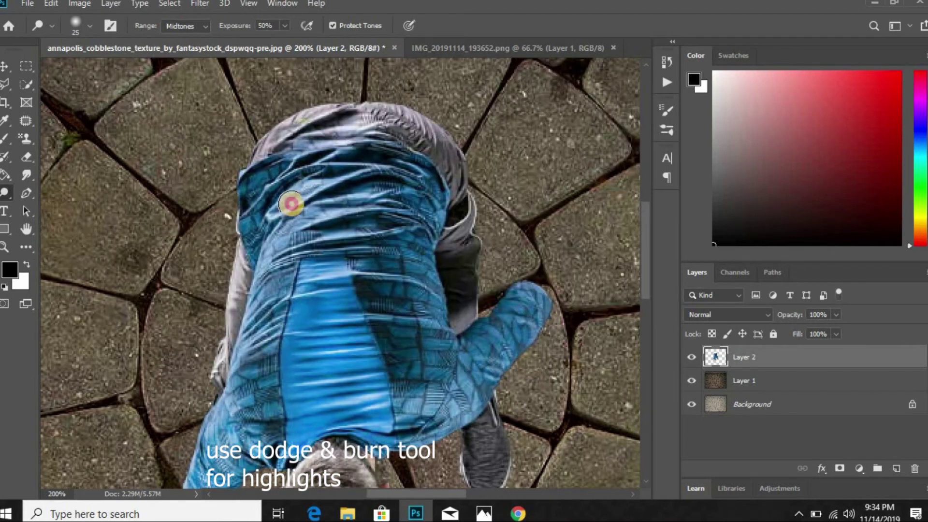
scroll(289, 206, "up", 2)
mouse_move(290, 201)
left_mouse_down()
mouse_move(334, 120)
mouse_move(426, 157)
mouse_move(426, 136)
mouse_move(462, 312)
mouse_move(469, 276)
mouse_move(462, 261)
mouse_move(465, 350)
left_mouse_up()
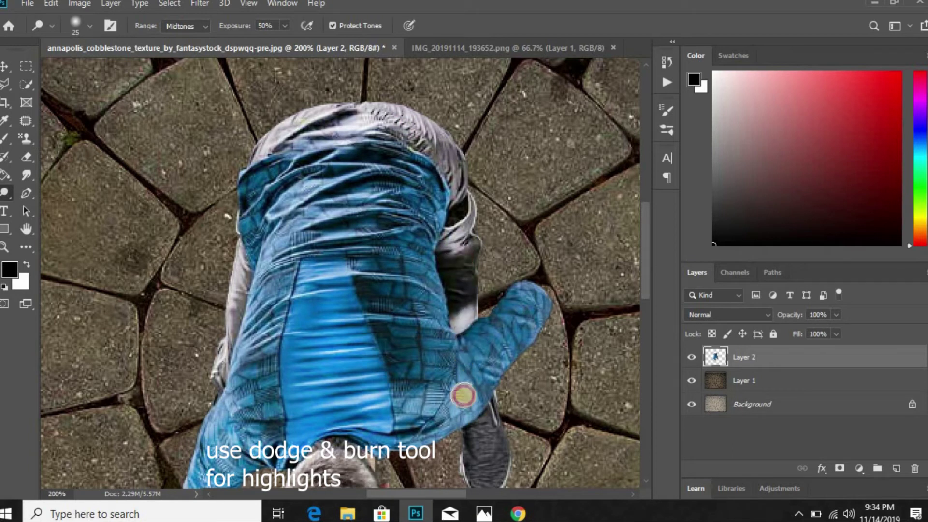
mouse_move(461, 415)
left_mouse_down()
mouse_move(485, 361)
mouse_move(458, 350)
mouse_move(514, 337)
mouse_move(493, 325)
left_mouse_up()
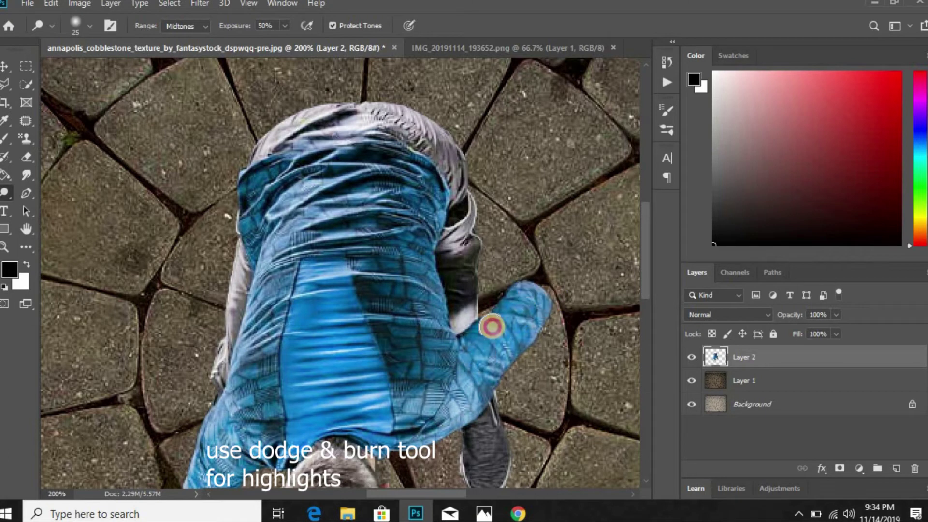
left_click_drag(453, 394, 427, 430)
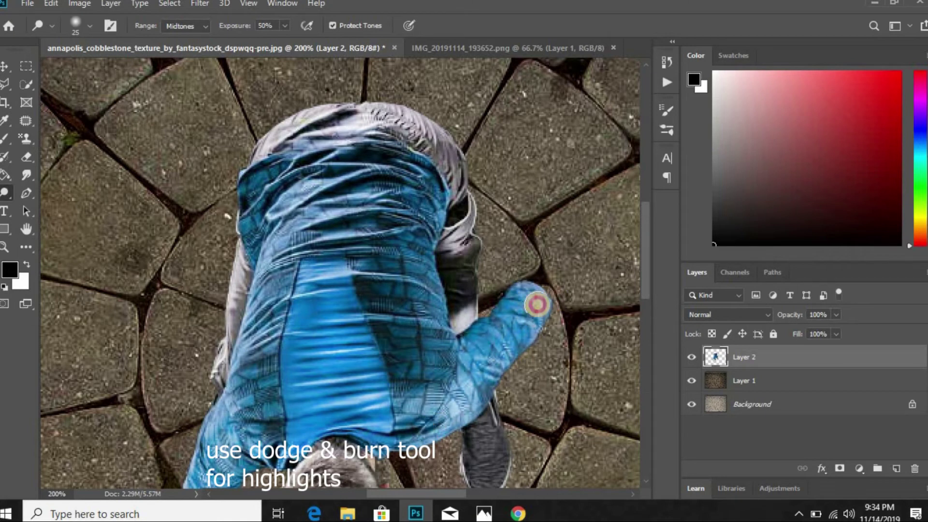
scroll(552, 238, "down", 3)
scroll(568, 193, "down", 2)
left_click_drag(567, 214, 525, 305)
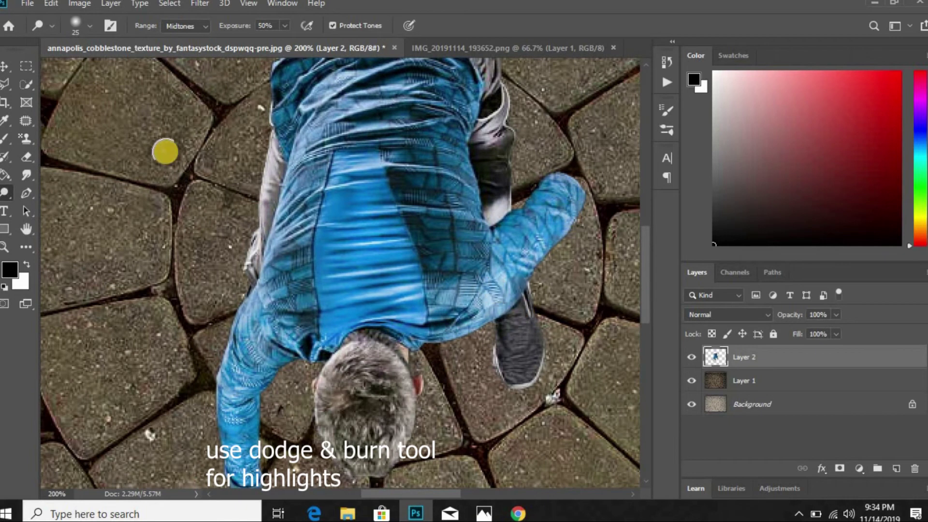
- With the Burn Tool, darken the man's hair and shoe
left_click(6, 196)
left_click(38, 203)
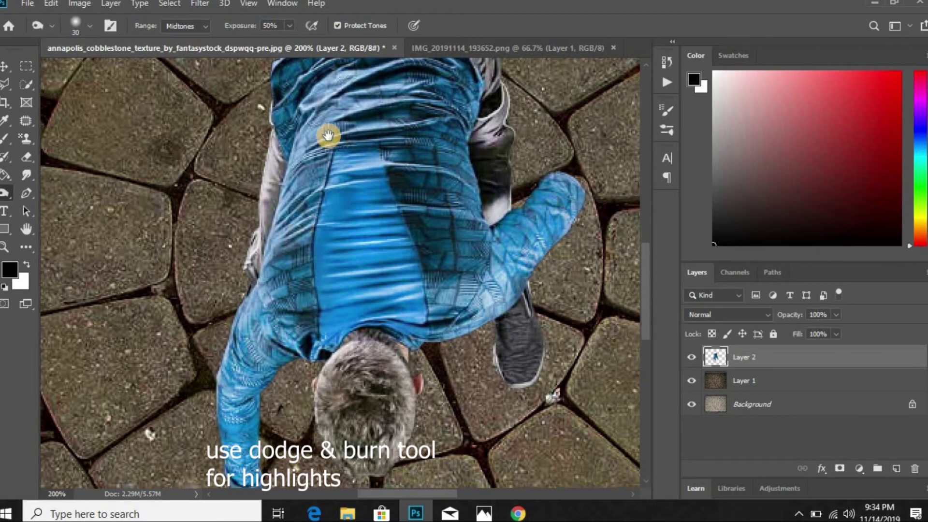
left_click_drag(296, 245, 324, 136)
mouse_move(374, 264)
left_mouse_down()
mouse_move(361, 315)
mouse_move(369, 338)
mouse_move(406, 355)
mouse_move(439, 275)
mouse_move(408, 240)
mouse_move(368, 259)
mouse_move(390, 297)
mouse_move(414, 300)
mouse_move(415, 333)
left_mouse_up()
mouse_move(533, 231)
left_mouse_down()
mouse_move(548, 244)
mouse_move(543, 256)
mouse_move(555, 197)
mouse_move(563, 278)
mouse_move(535, 265)
mouse_move(564, 222)
mouse_move(547, 278)
mouse_move(543, 198)
left_mouse_up()
mouse_move(518, 244)
left_mouse_down()
mouse_move(503, 278)
mouse_move(497, 265)
left_mouse_up()
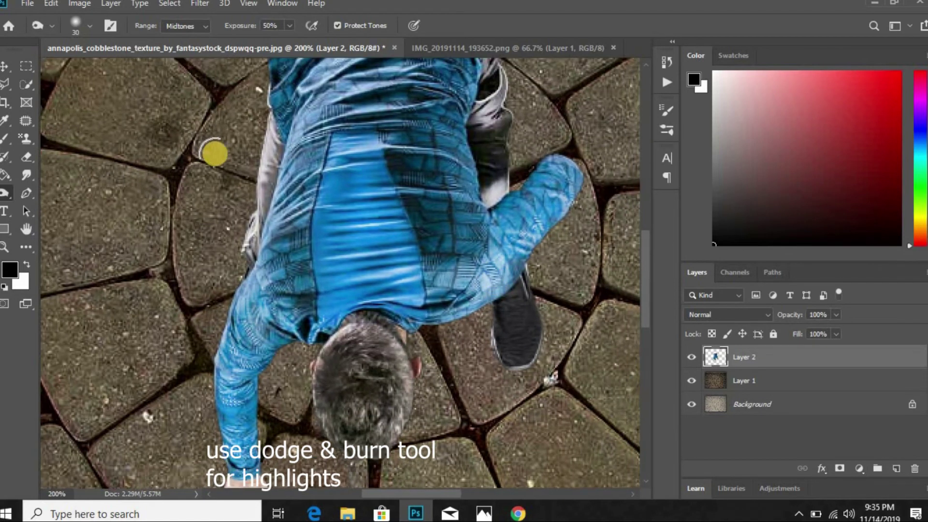
mouse_move(238, 233)
left_mouse_down()
mouse_move(246, 255)
mouse_move(248, 213)
mouse_move(242, 219)
left_mouse_up()
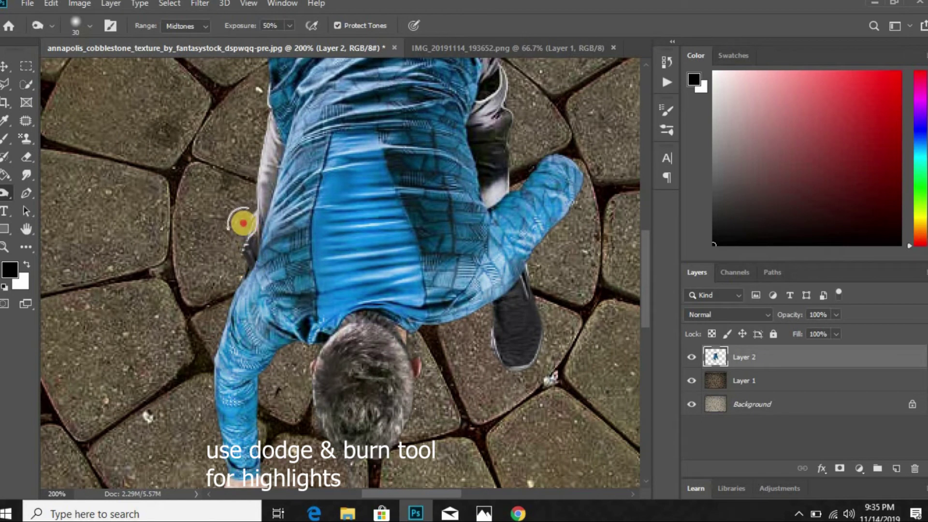
left_click(5, 70)
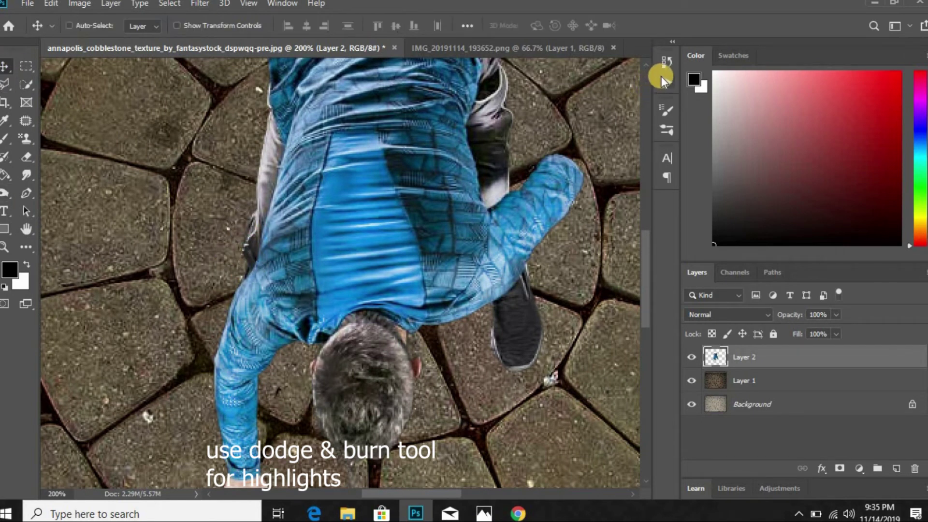
- Add a Drop Shadow to the man's layer and set its angle to 178°
key("ctrl+0")
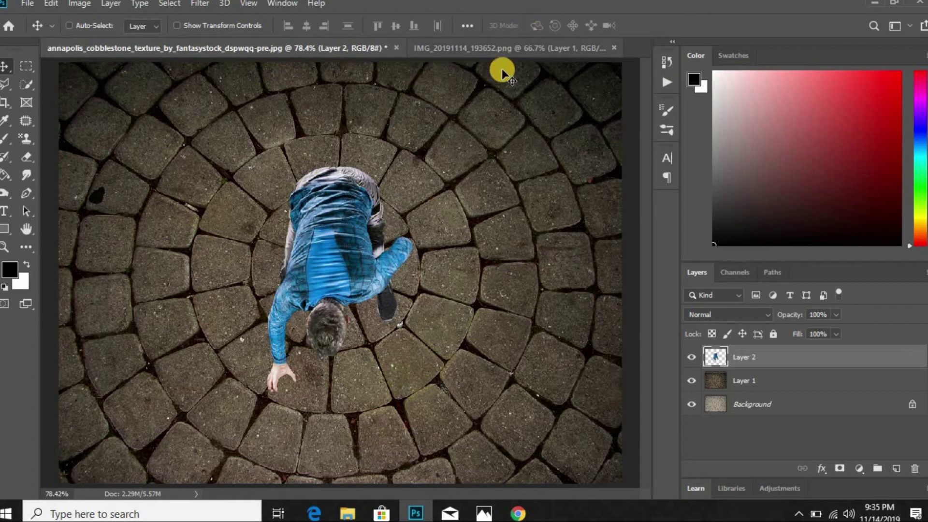
left_click(817, 471)
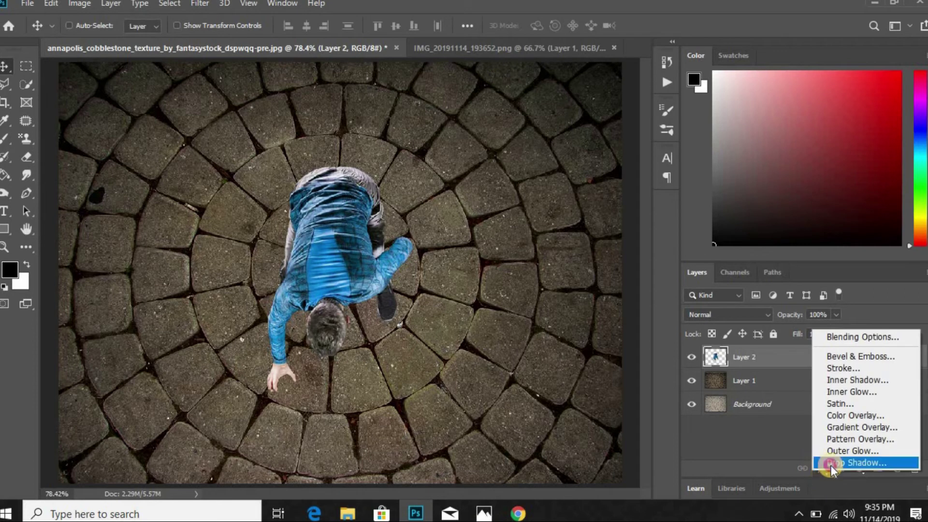
left_click(830, 464)
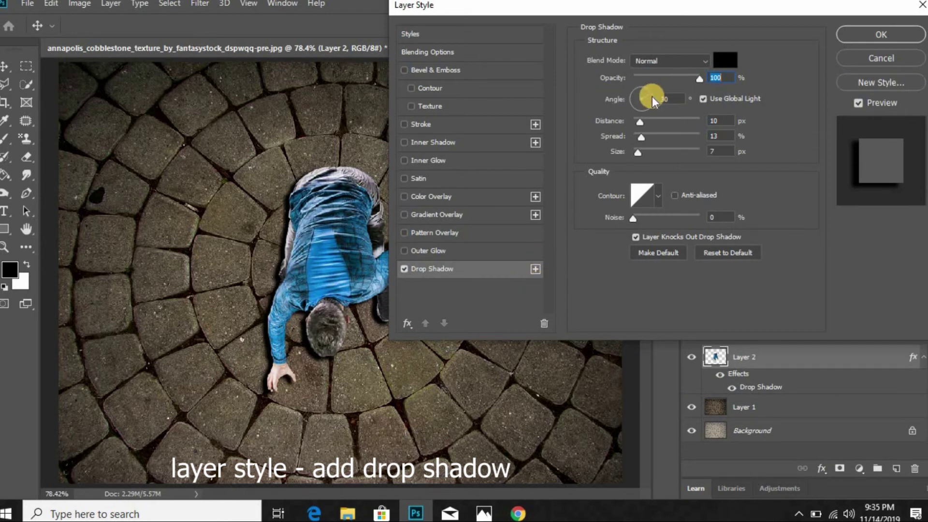
left_click_drag(640, 121, 644, 122)
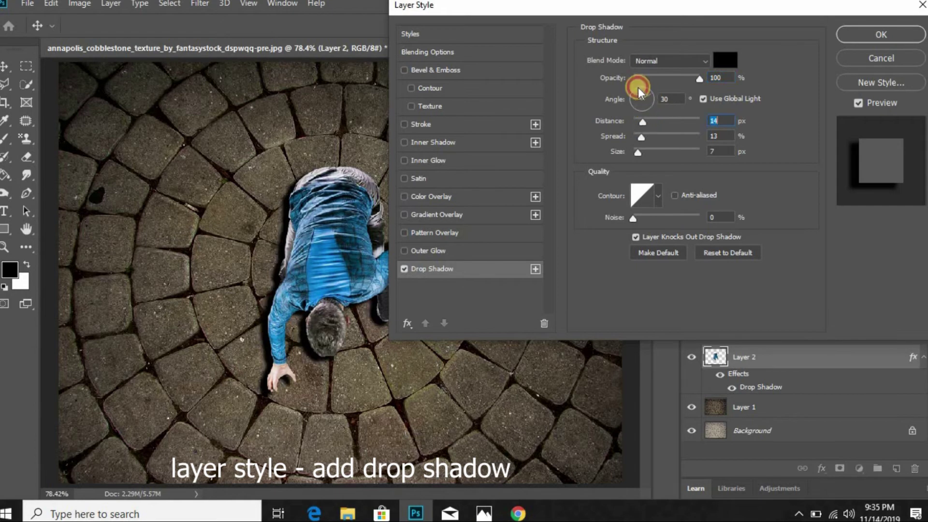
left_click_drag(637, 87, 624, 97)
left_click(643, 121)
left_click_drag(648, 121, 646, 119)
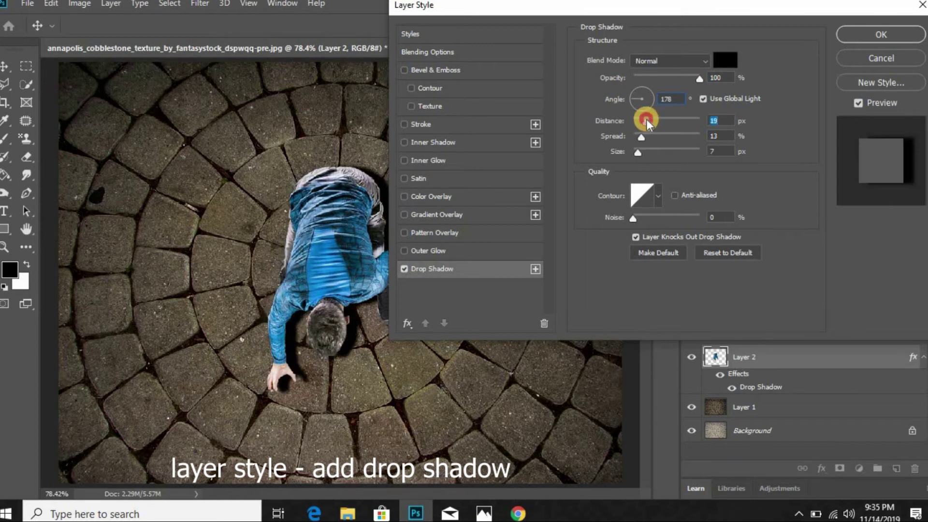
left_click_drag(639, 152, 639, 149)
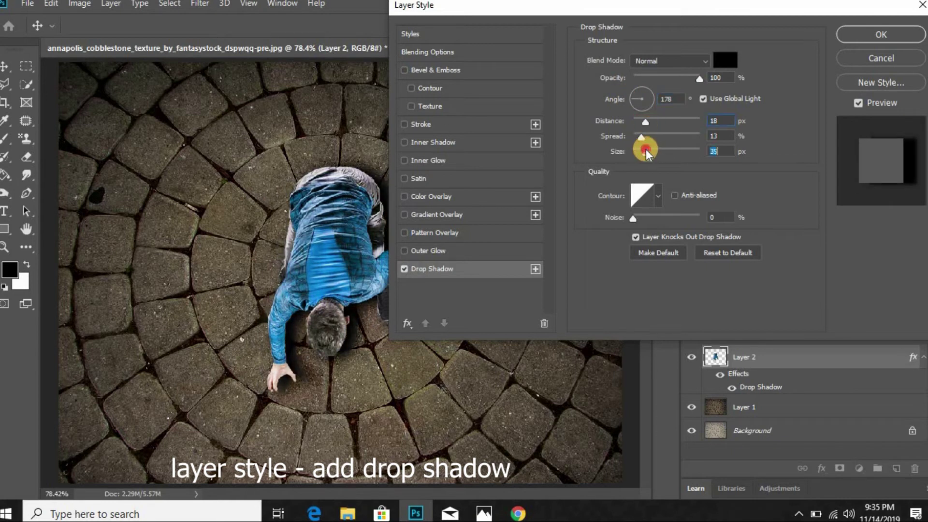
left_click(638, 148)
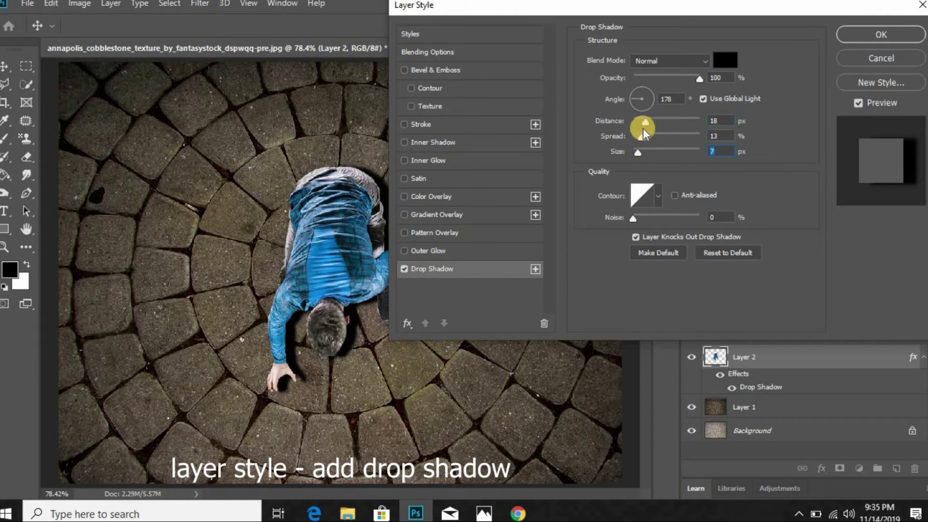
left_click_drag(645, 123, 642, 123)
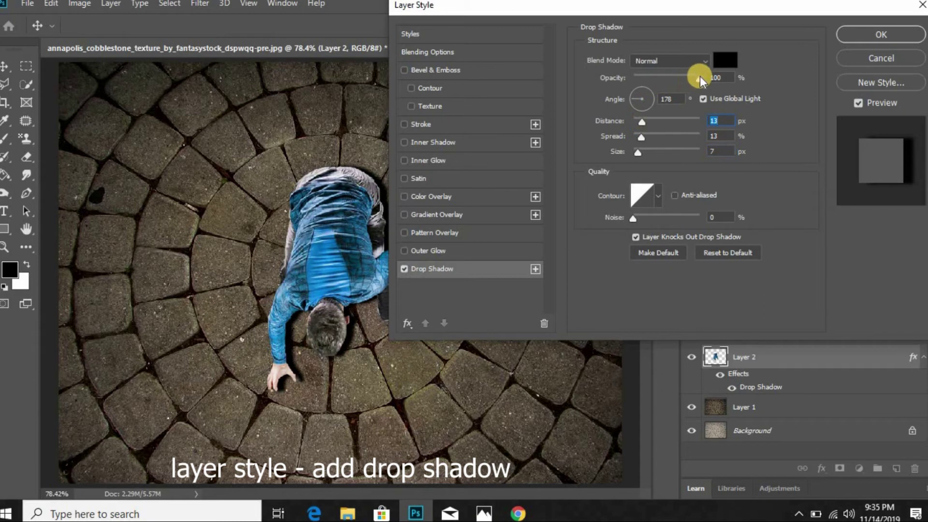
- Finalize the shadow at 79% opacity, 18 px distance, 34% spread and 16 px size
left_click_drag(697, 80, 690, 80)
left_click_drag(642, 150, 636, 149)
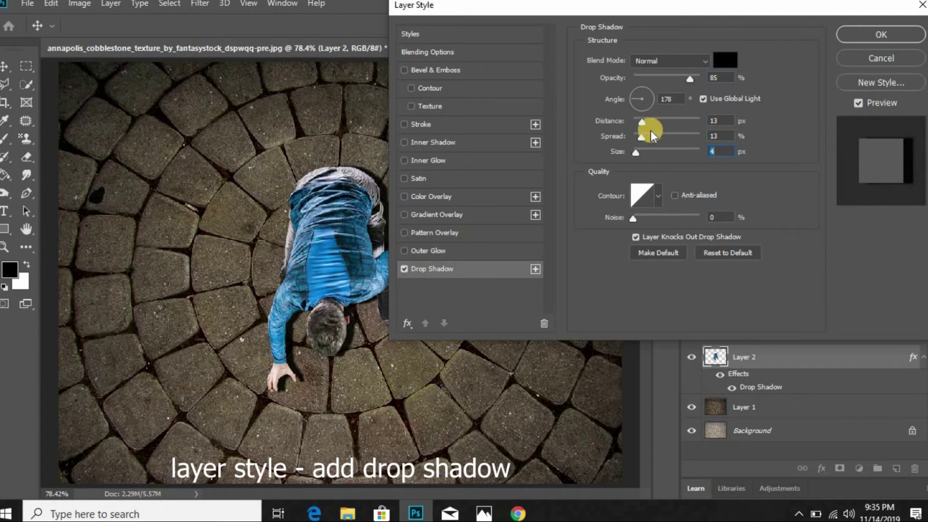
left_click_drag(642, 136, 647, 137)
left_click_drag(650, 138, 657, 138)
left_click_drag(637, 152, 643, 153)
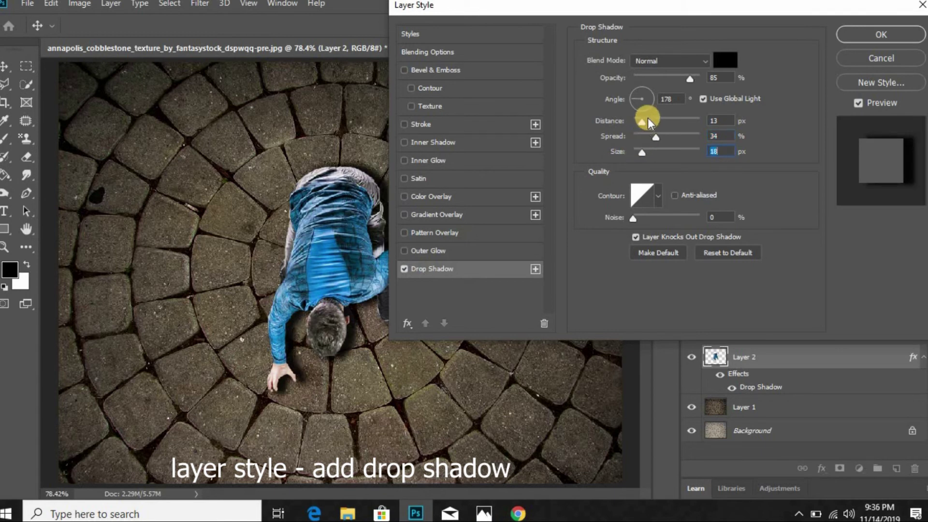
left_click_drag(642, 121, 645, 120)
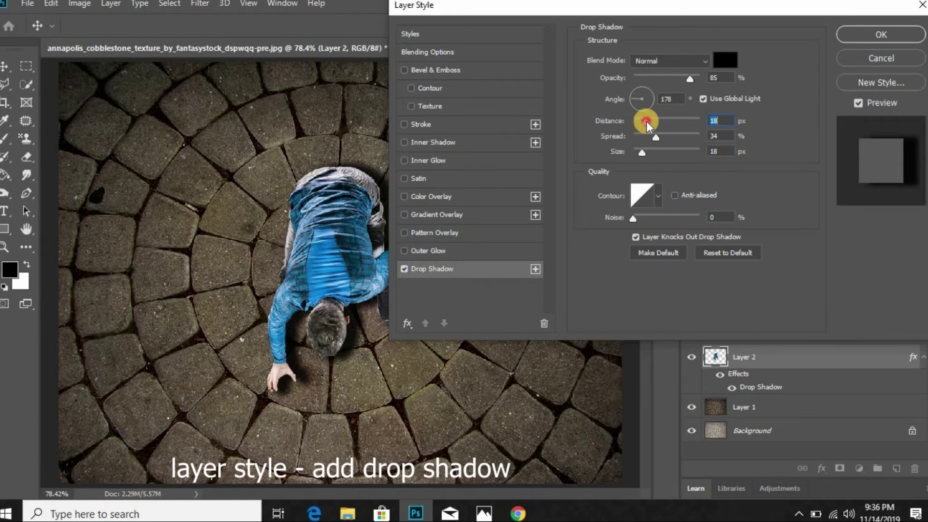
left_click(687, 80)
left_click_drag(690, 81, 689, 80)
left_click_drag(642, 153, 639, 151)
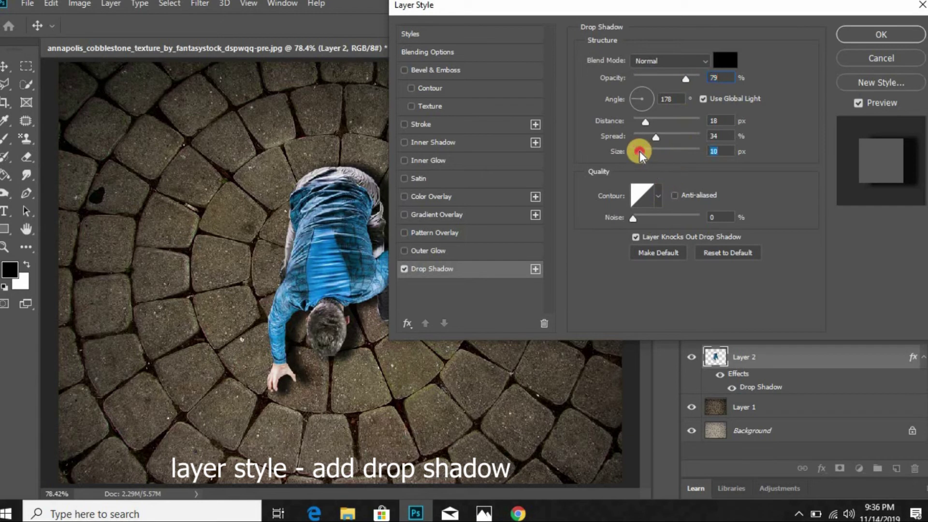
left_click_drag(640, 153, 642, 152)
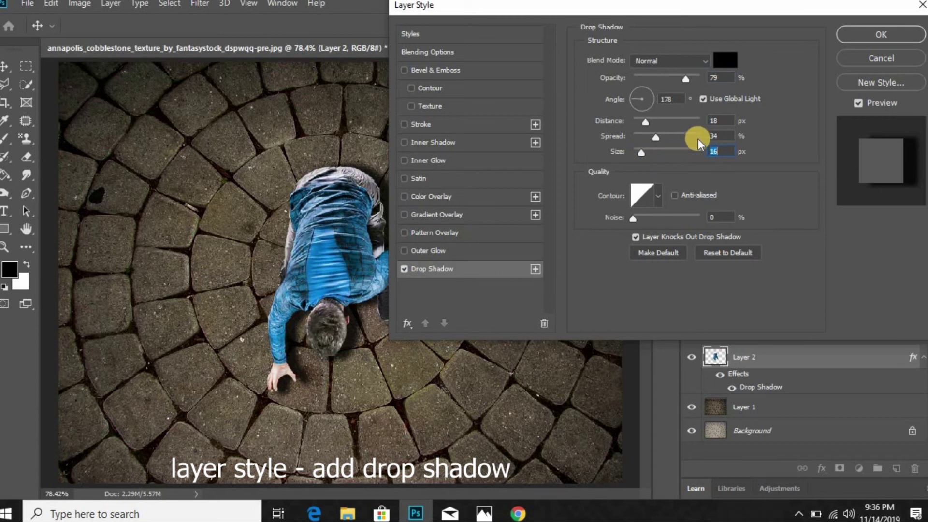
left_click(876, 35)
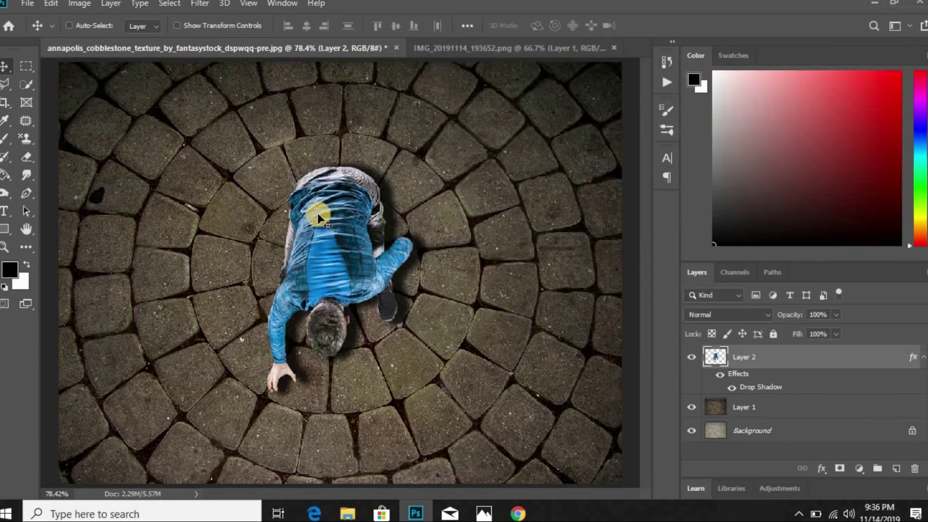
- Open paper.png and drag its scattered papers into the cobblestone composite as Layer 3
left_click(30, 4)
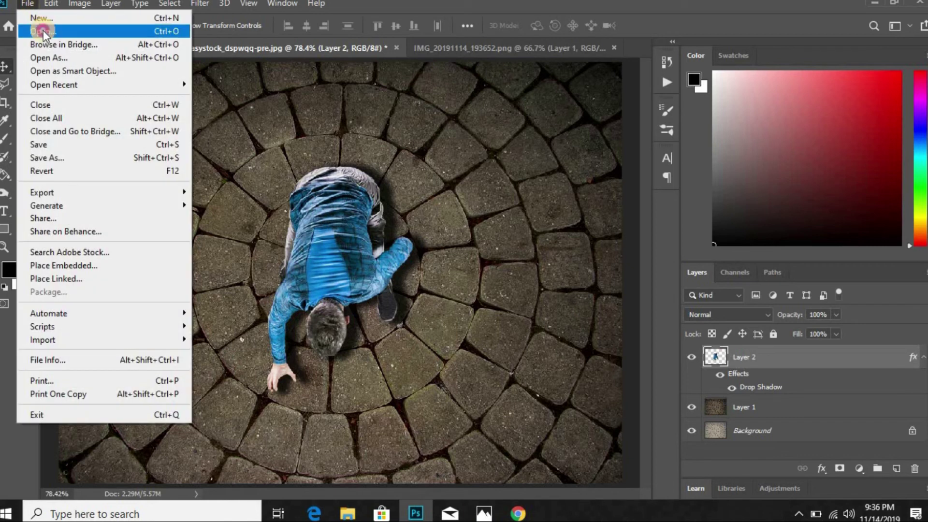
left_click(43, 30)
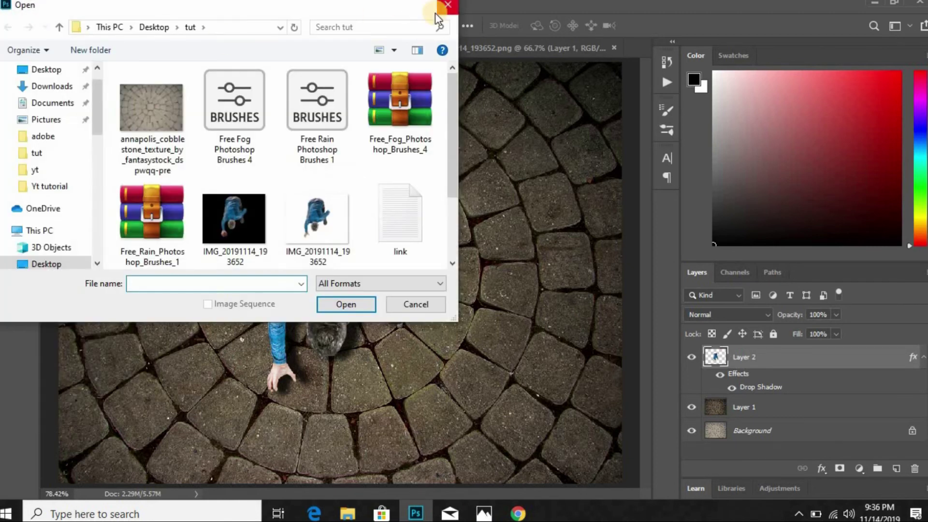
scroll(292, 160, "down", 2)
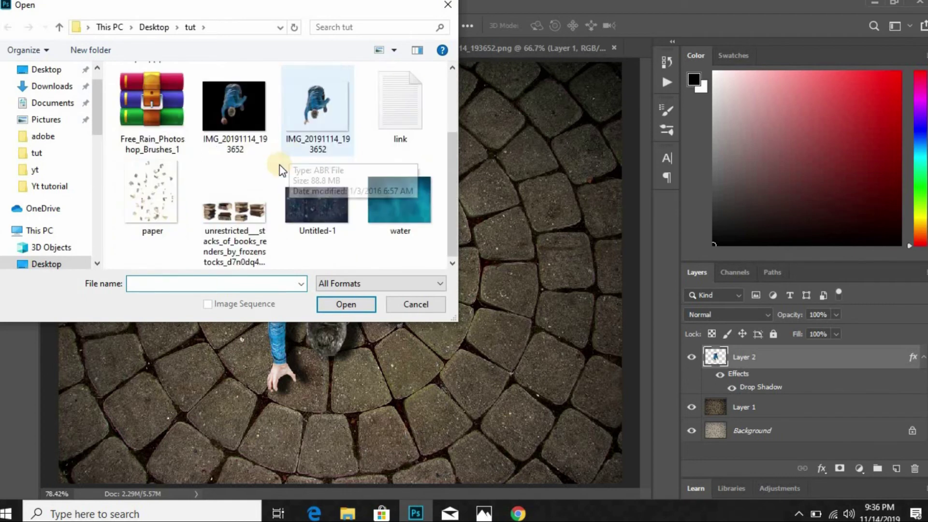
left_click(148, 201)
left_click(338, 308)
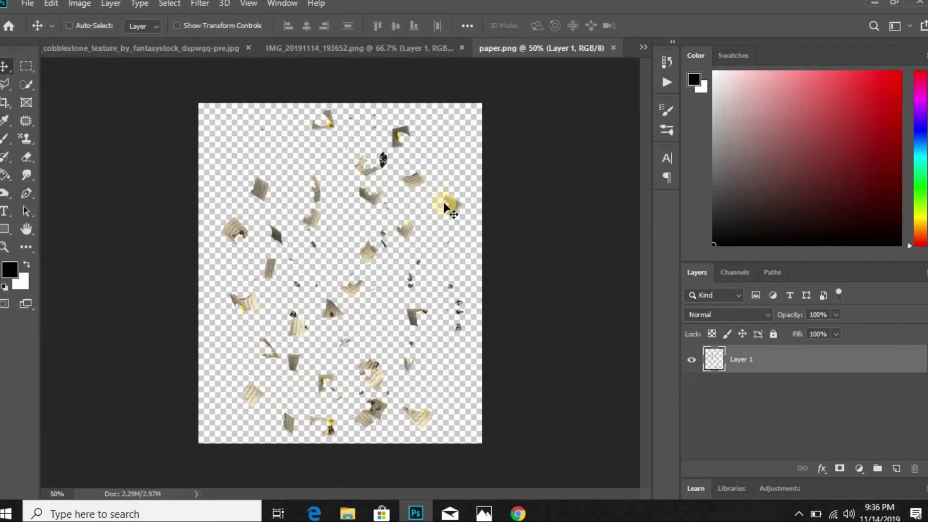
left_click_drag(444, 206, 187, 52)
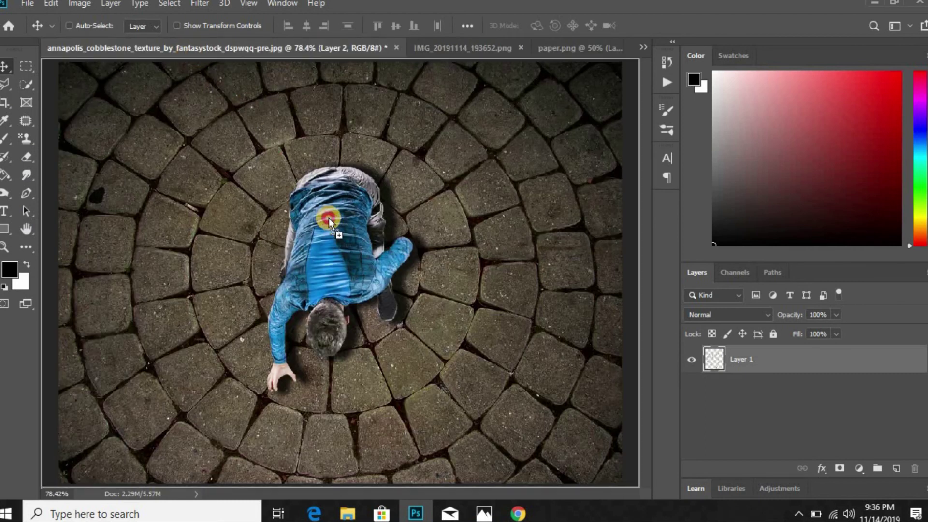
left_click_drag(188, 51, 329, 219)
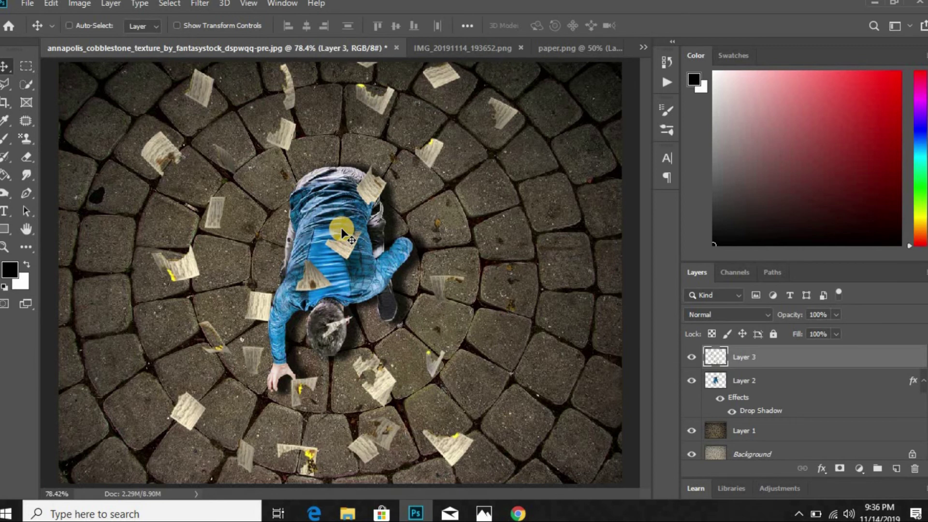
- Rotate the papers layer about 89.7°, shift it down-right, and scale it to about 109%
key("ctrl+minus")
key("ctrl+minus")
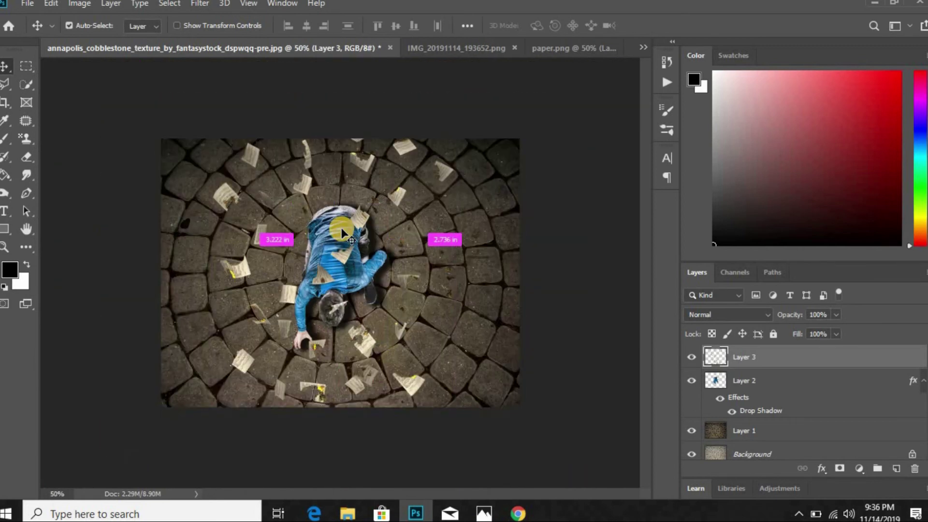
key("ctrl+t")
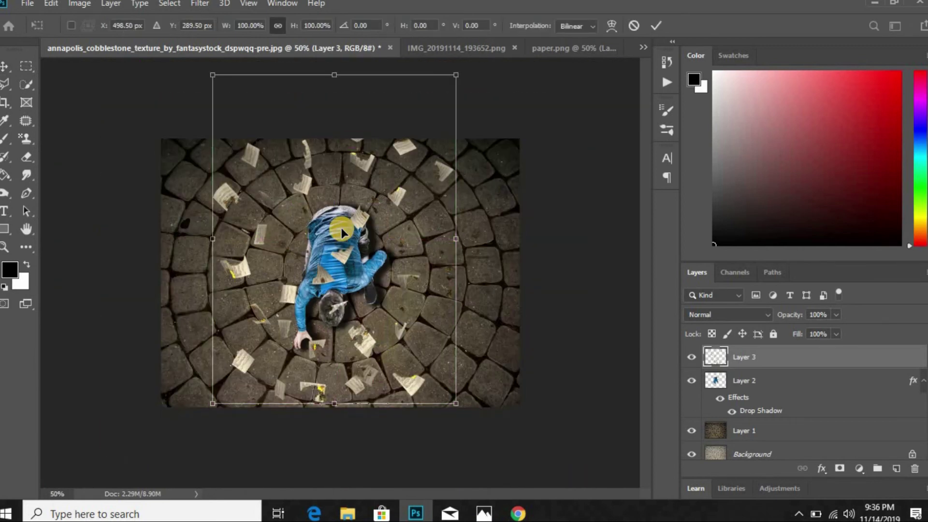
left_click_drag(522, 141, 504, 378)
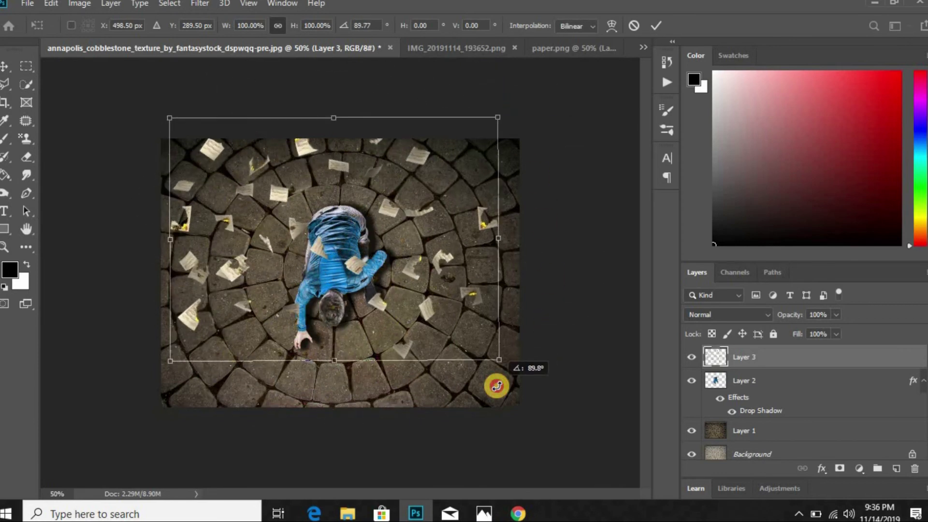
left_click_drag(504, 378, 501, 386)
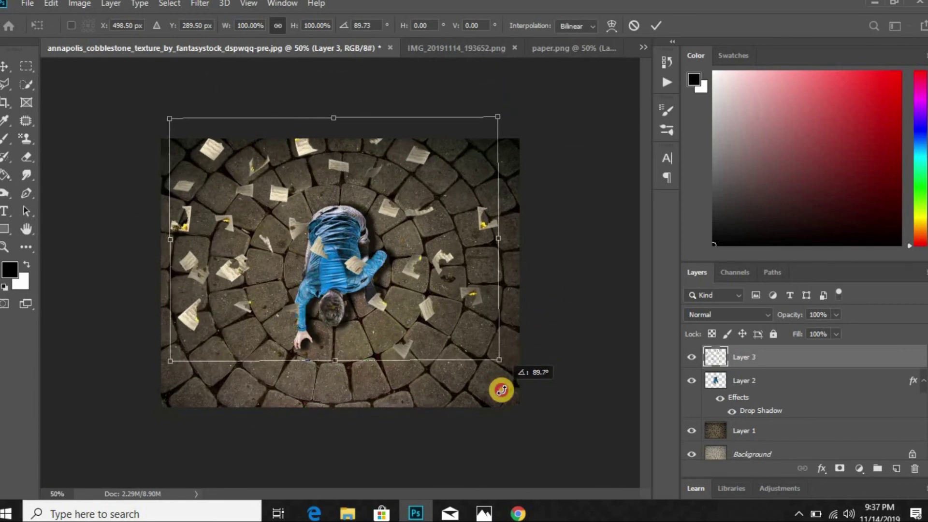
mouse_move(432, 316)
left_mouse_down()
mouse_move(483, 380)
mouse_move(518, 403)
left_mouse_up()
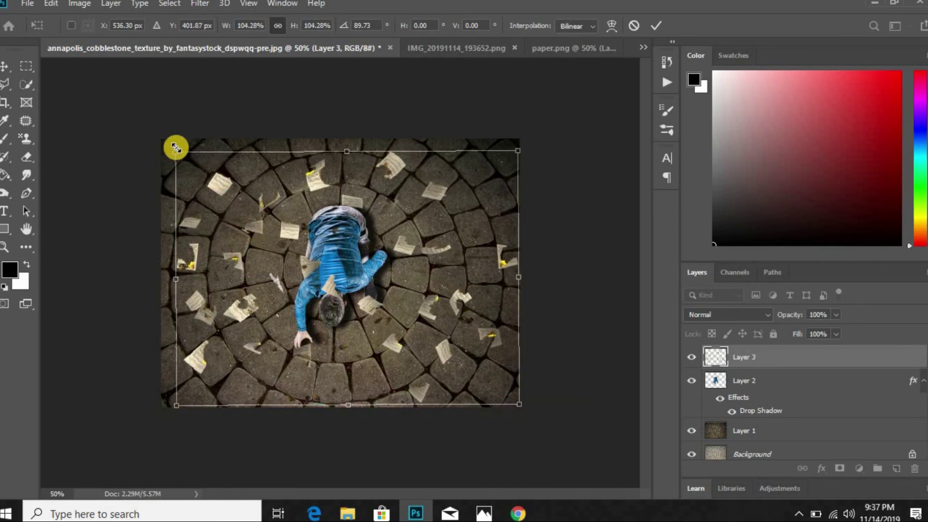
left_click_drag(168, 141, 163, 133)
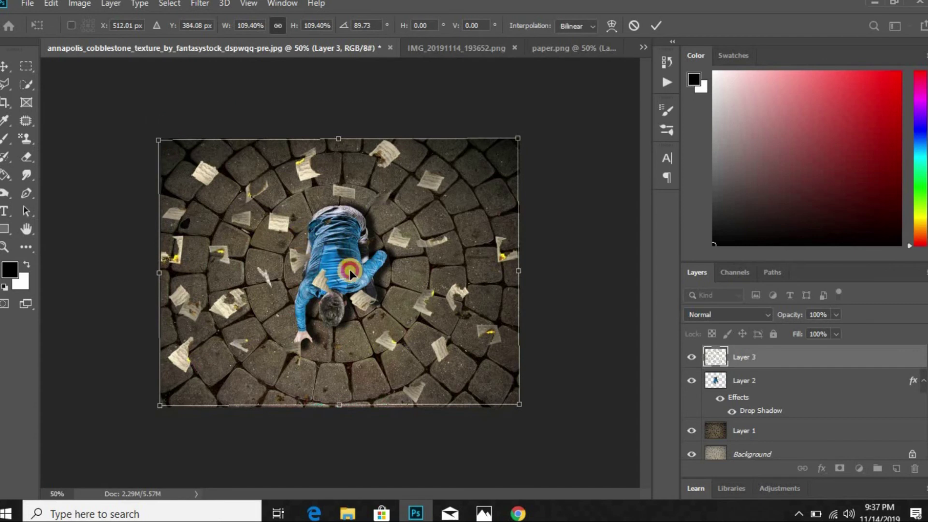
left_click(656, 25)
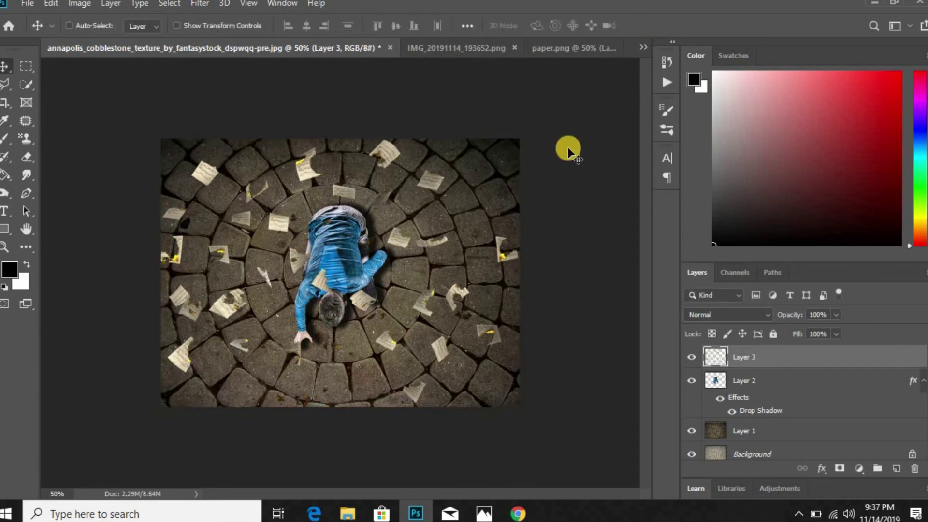
key("ctrl+0")
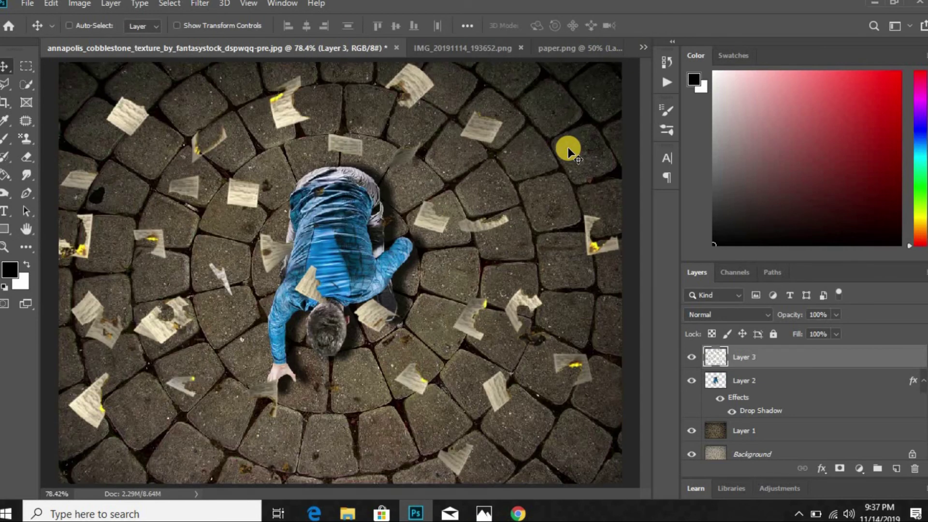
- Give the papers a Drop Shadow: 75% opacity, 16 px distance, 34% spread, 16 px size
left_click(822, 468)
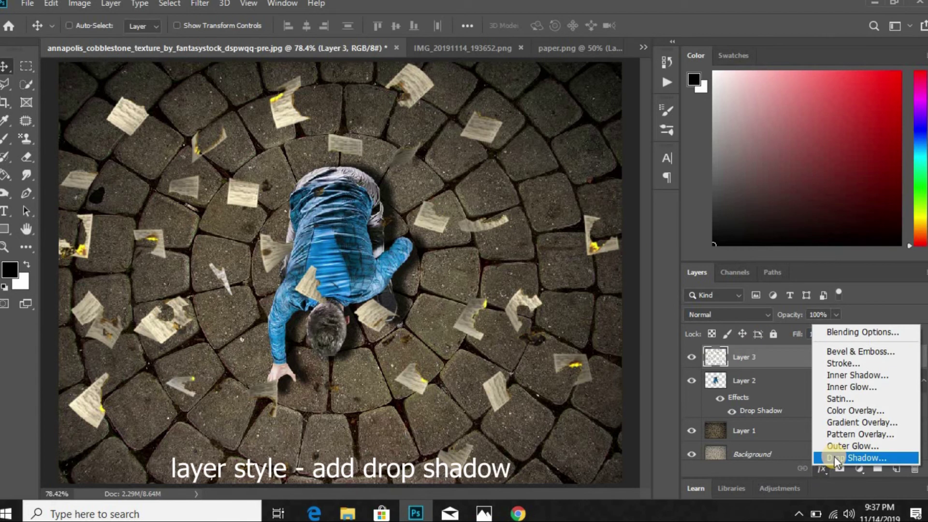
left_click(834, 456)
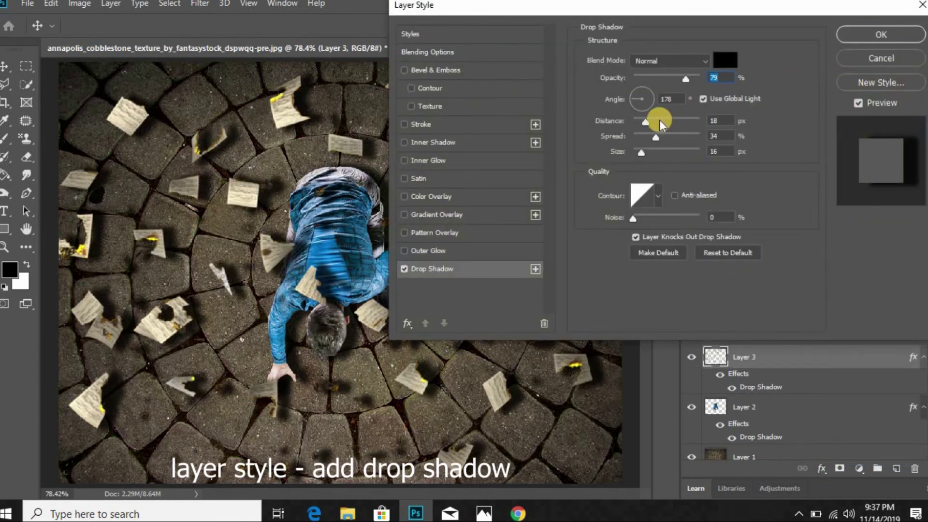
left_click_drag(649, 122, 643, 122)
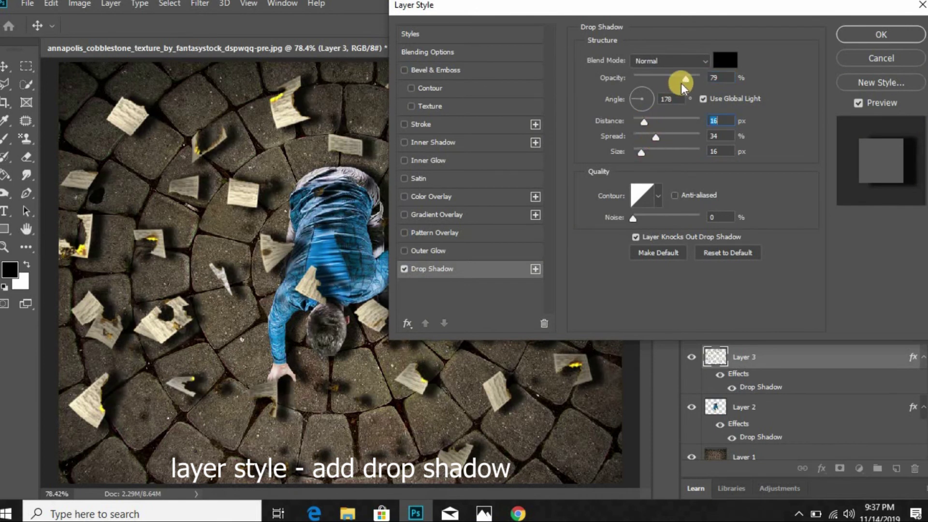
left_click_drag(686, 79, 691, 79)
left_click_drag(645, 152, 645, 153)
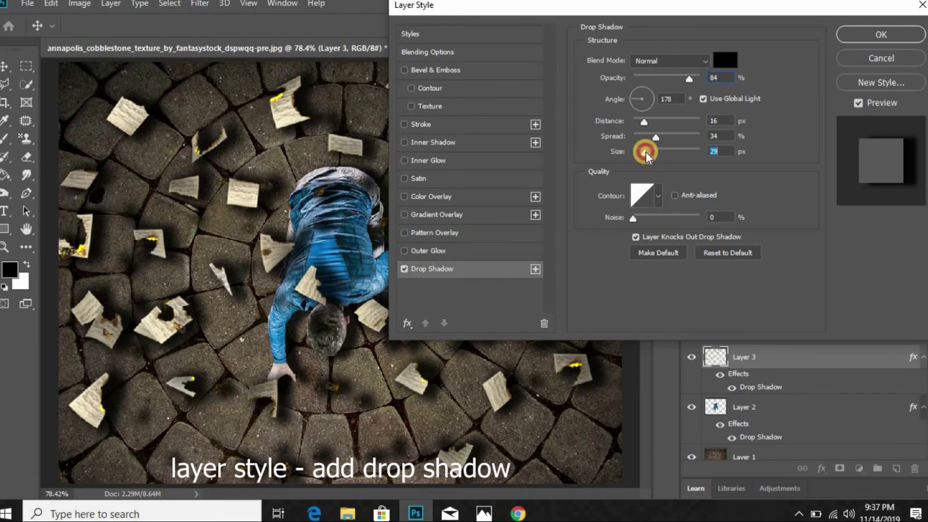
left_click_drag(646, 154, 643, 154)
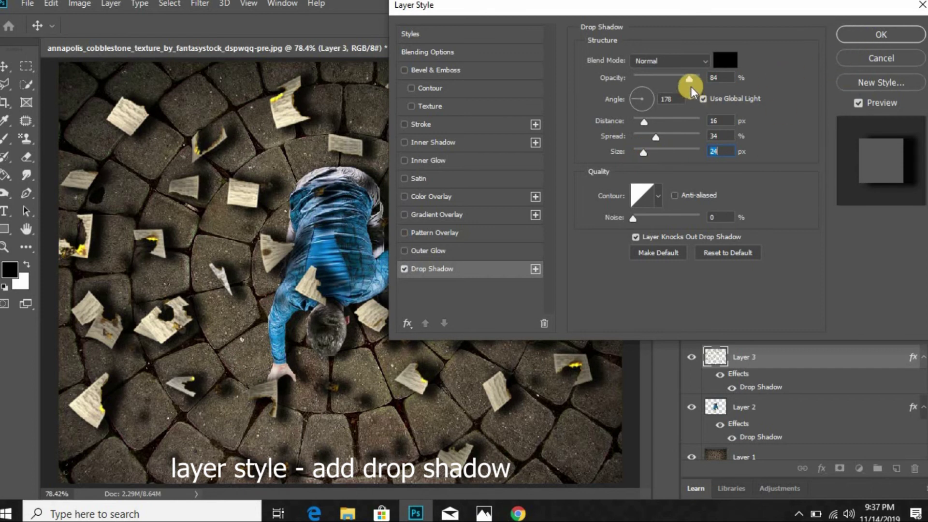
left_click_drag(691, 83, 687, 82)
left_click_drag(644, 152, 641, 152)
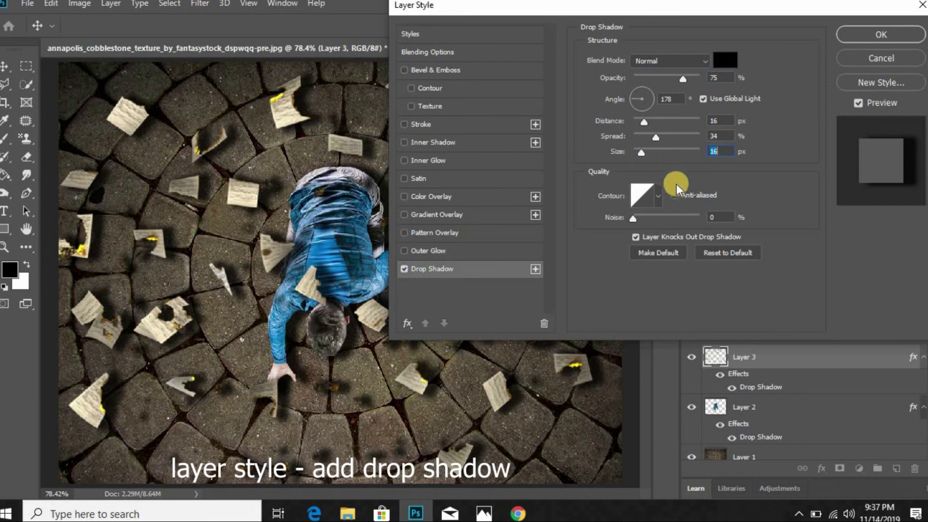
left_click(890, 39)
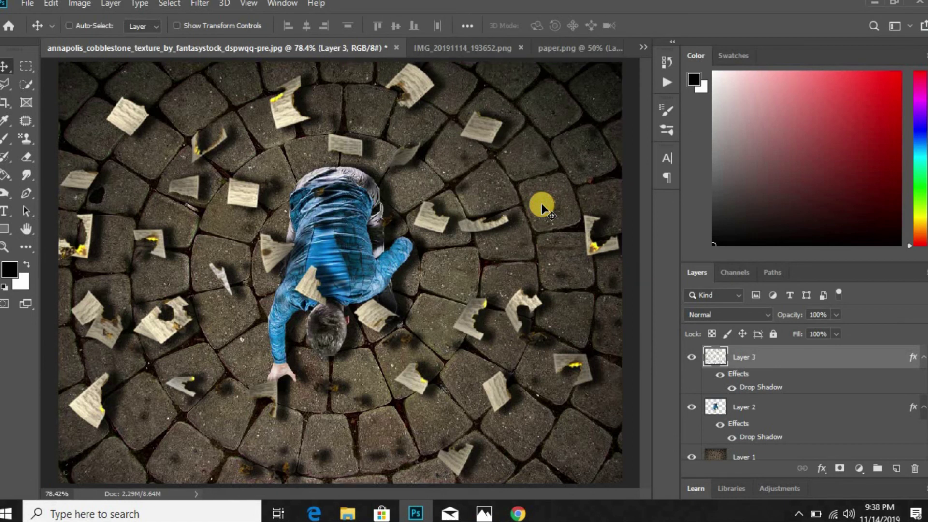
key("ctrl+minus")
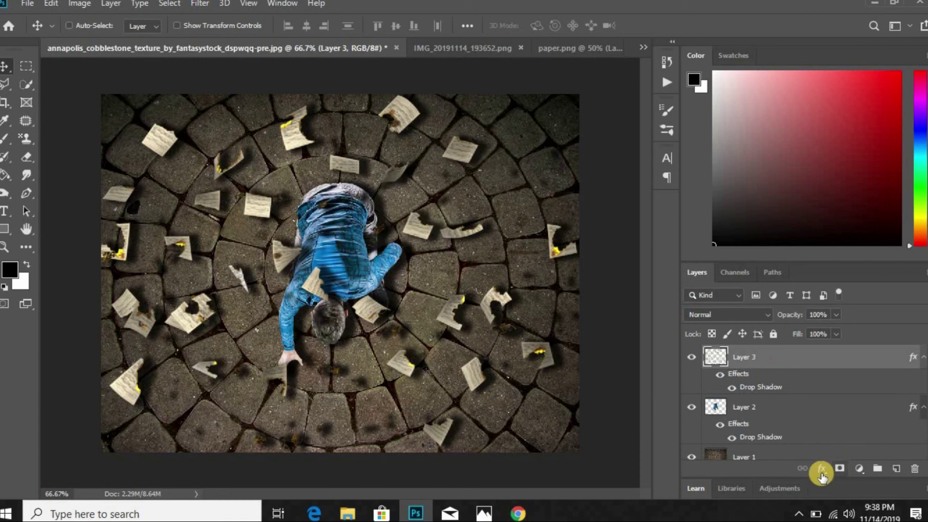
- Add a Color Lookup adjustment layer using FoggyNight.3DL at 95% opacity
left_click(859, 470)
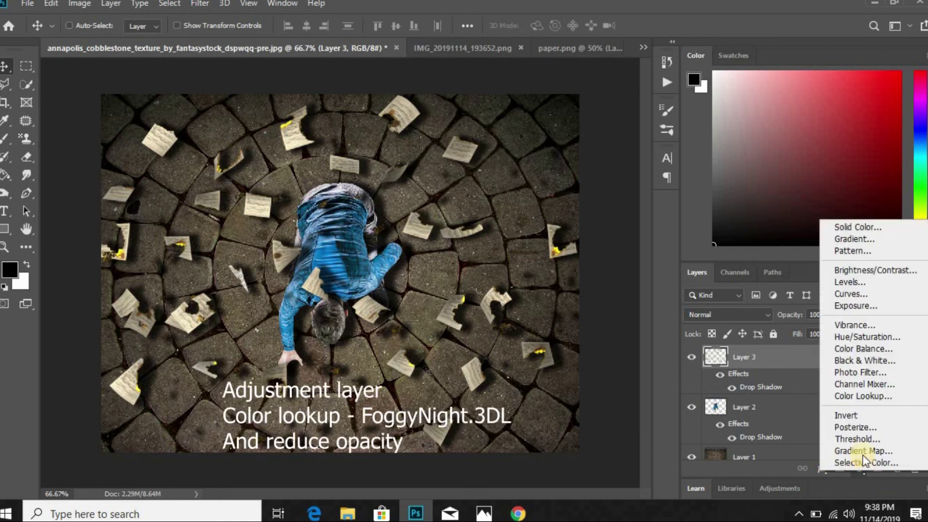
left_click(858, 396)
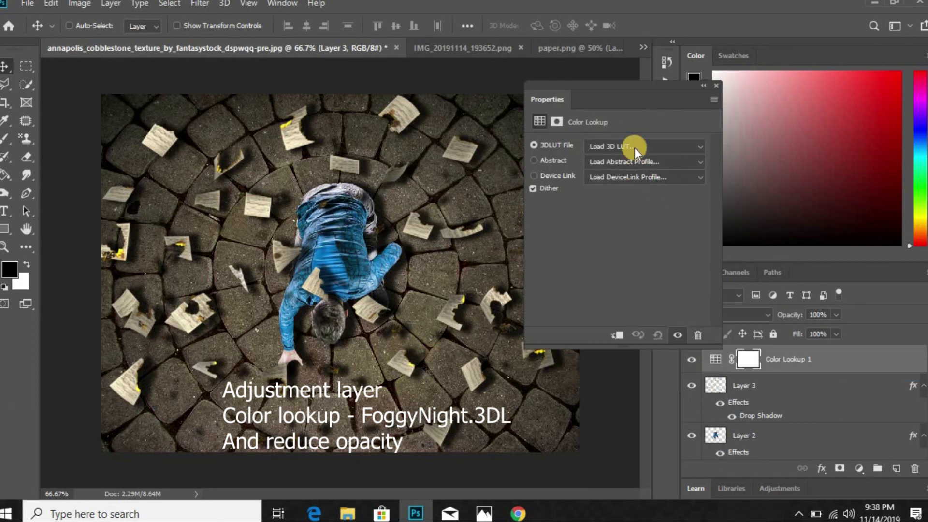
left_click(634, 146)
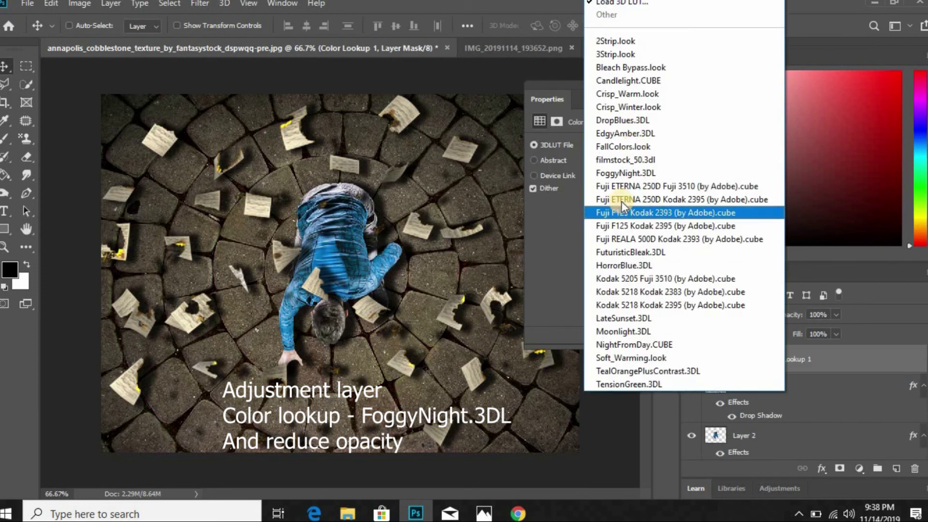
left_click(625, 174)
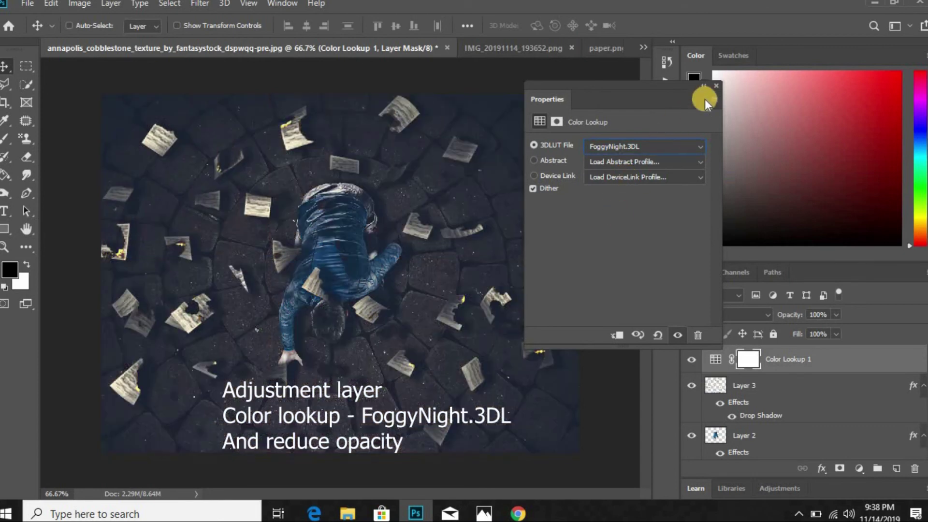
left_click(715, 87)
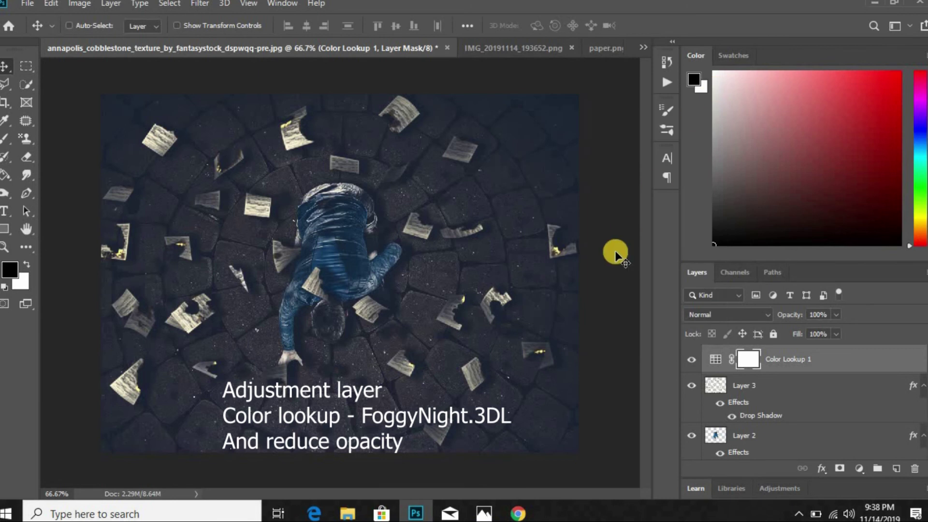
left_click(836, 314)
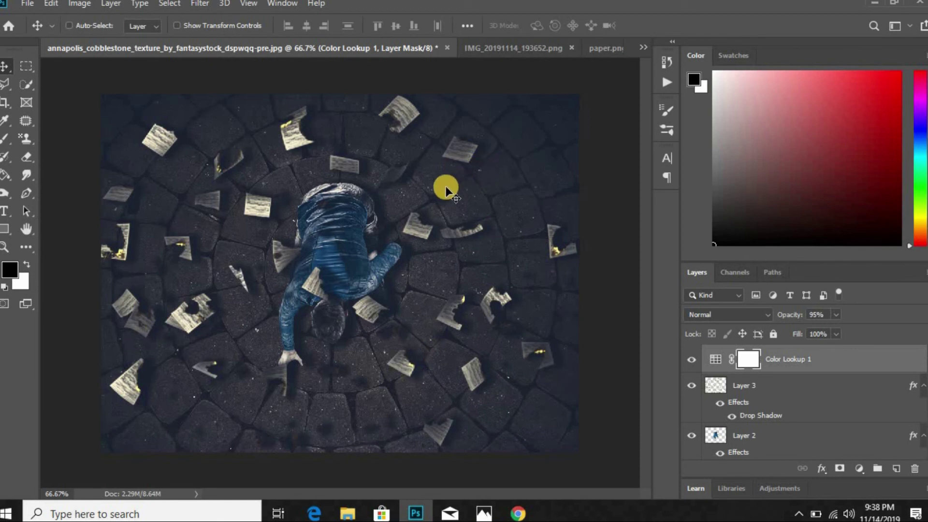
- Close the IMG_20191114_193652.png and paper.png documents
left_click(573, 49)
left_click(600, 48)
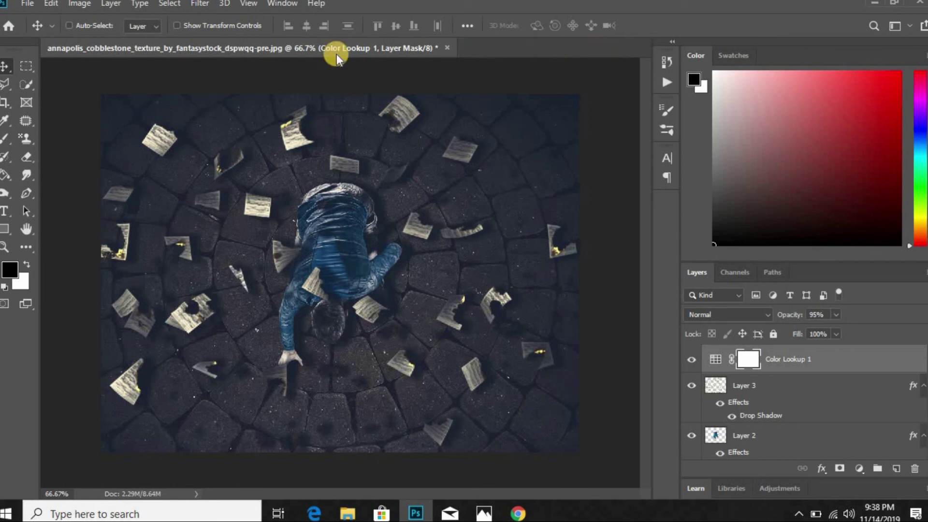
left_click(36, 8)
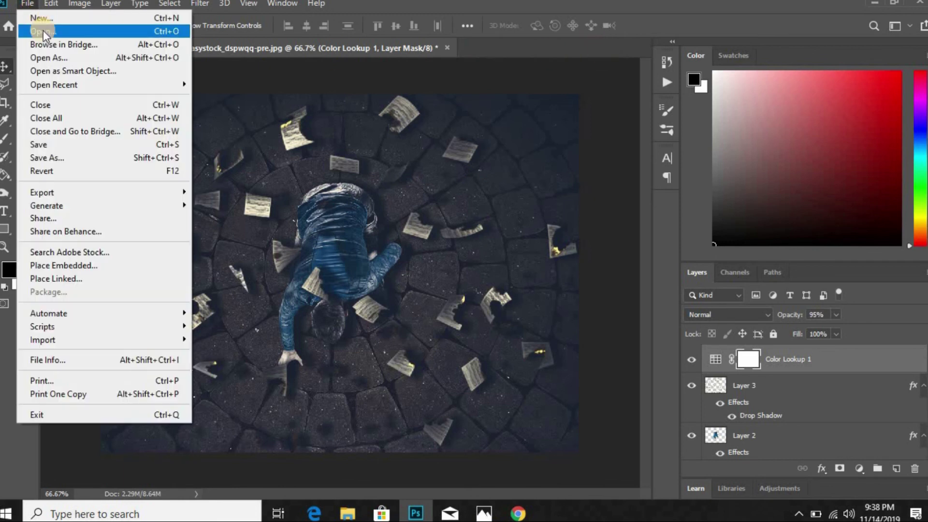
- Open water.jpg and drag it into the composite as Layer 4
key("Escape")
key("ctrl+o")
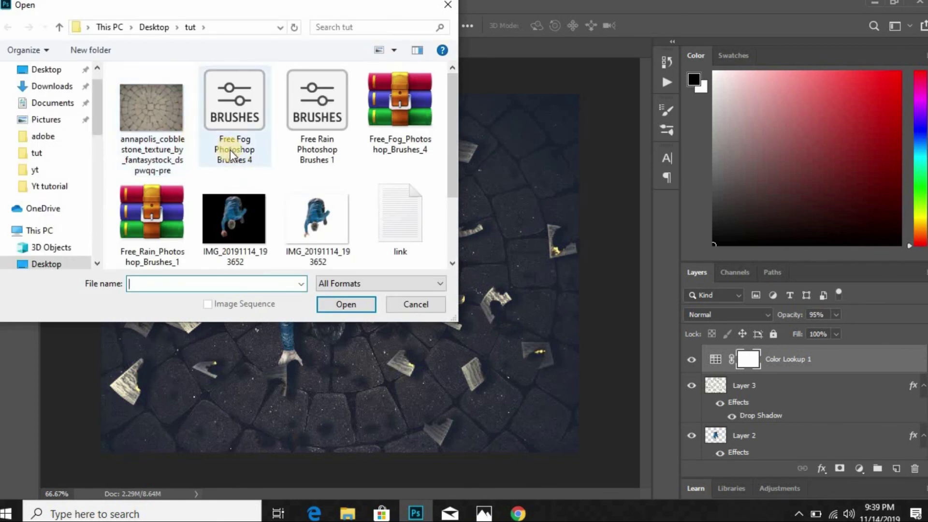
scroll(230, 150, "down", 2)
left_click(390, 207)
left_click(349, 305)
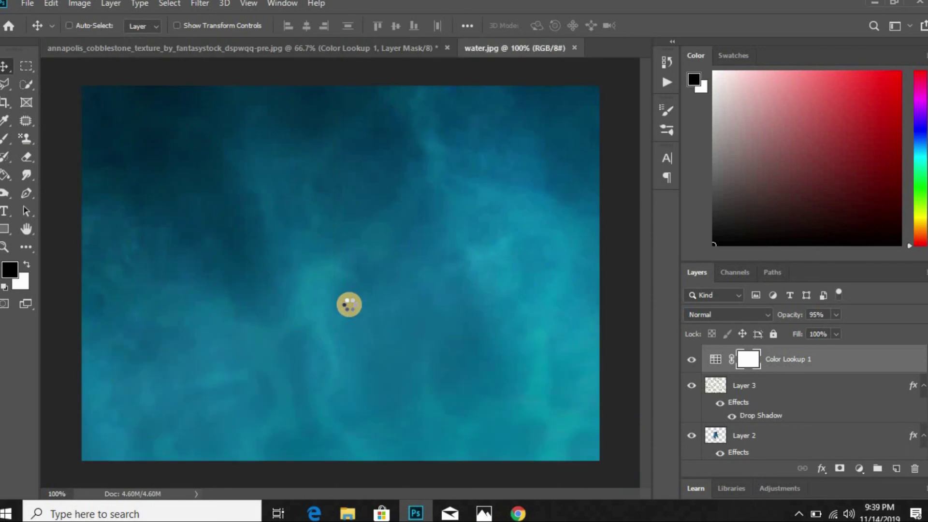
mouse_move(350, 304)
left_mouse_down()
mouse_move(313, 184)
mouse_move(302, 50)
mouse_move(341, 203)
left_mouse_up()
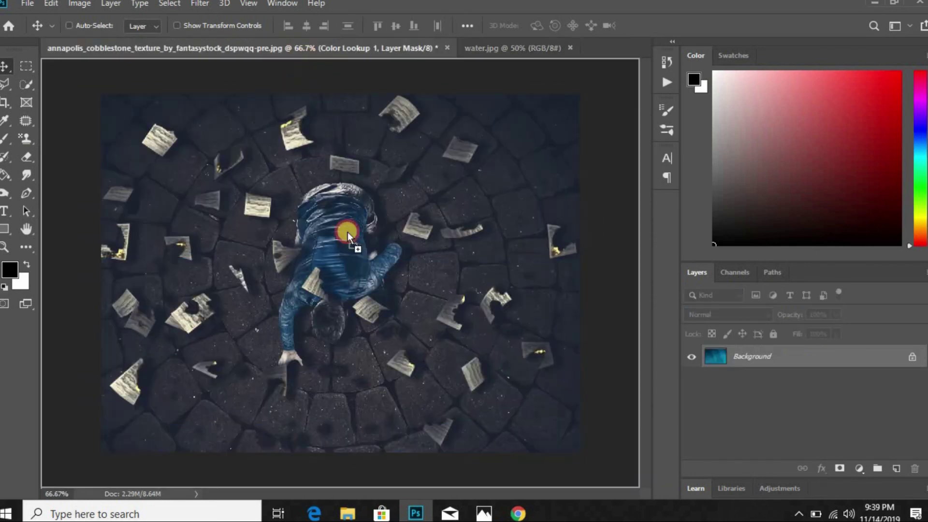
left_click_drag(351, 246, 352, 243)
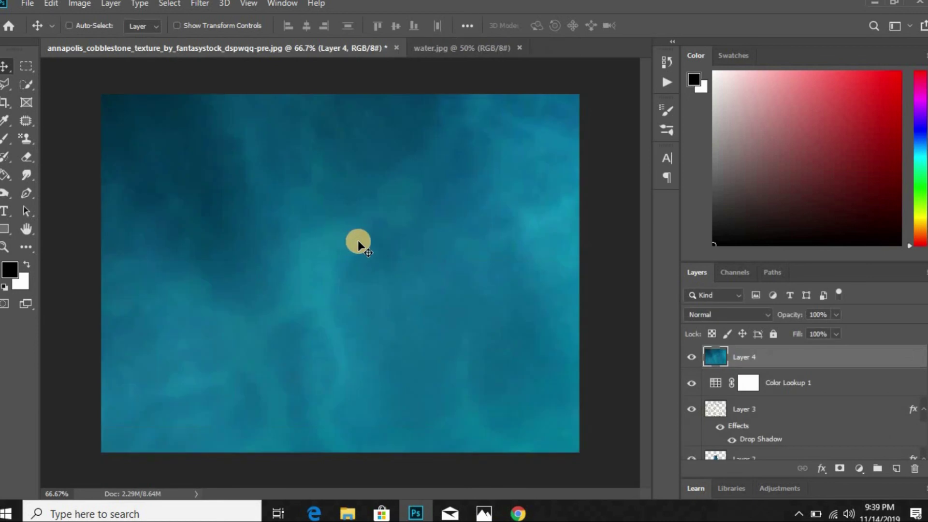
- Scale the water layer to about 75% so it covers the whole canvas
key("ctrl+t")
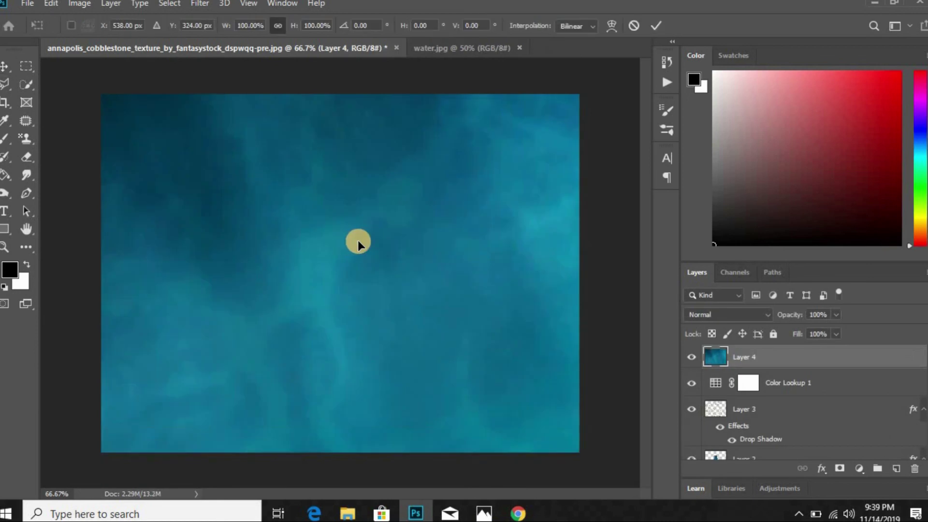
key("ctrl+minus")
key("ctrl+minus")
key("ctrl+minus")
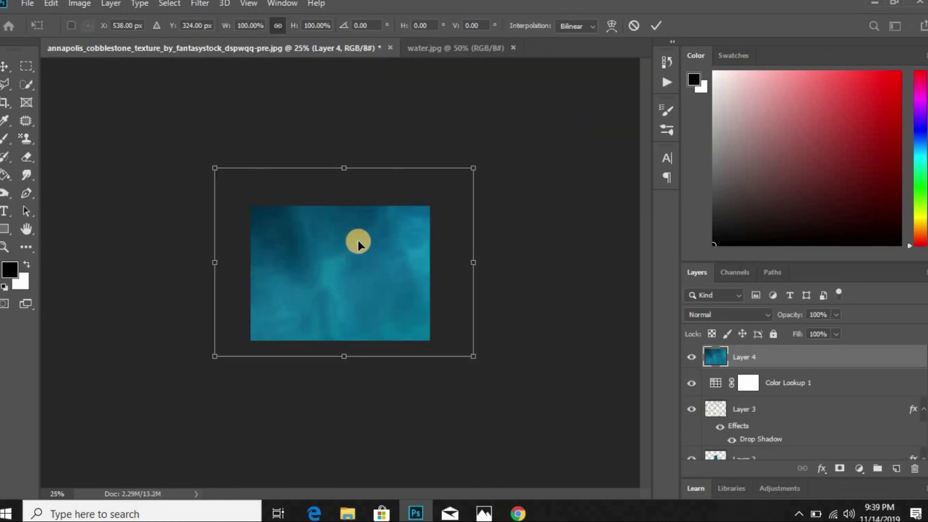
left_click_drag(357, 245, 358, 256)
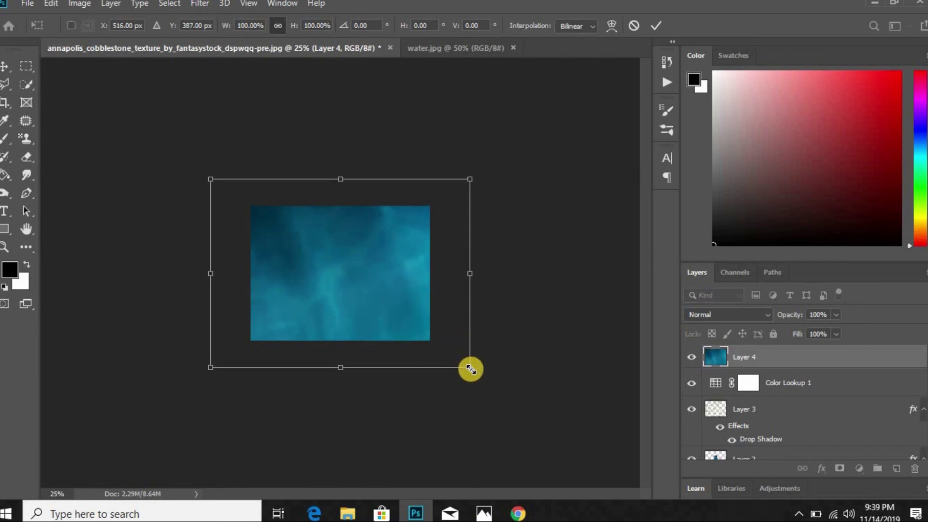
left_click_drag(470, 370, 449, 347)
left_click_drag(445, 341, 443, 339)
left_click(657, 29)
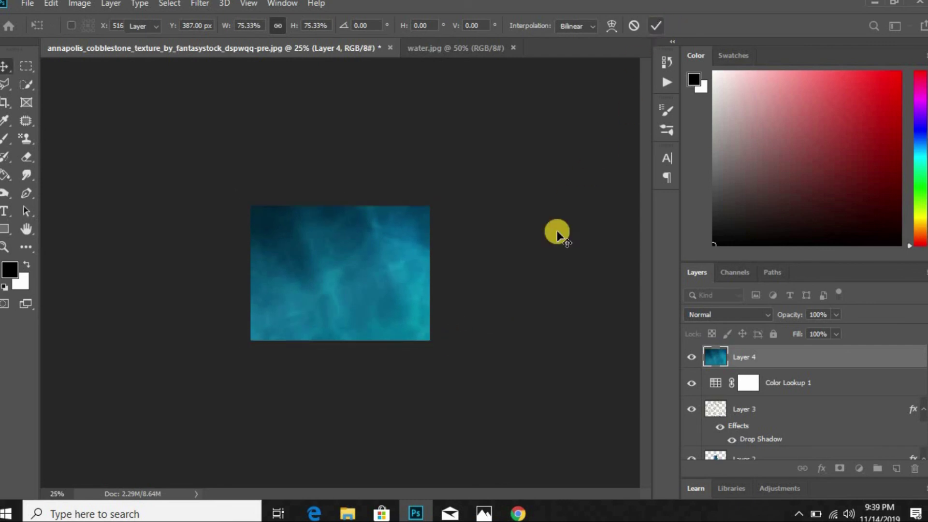
key("ctrl+0")
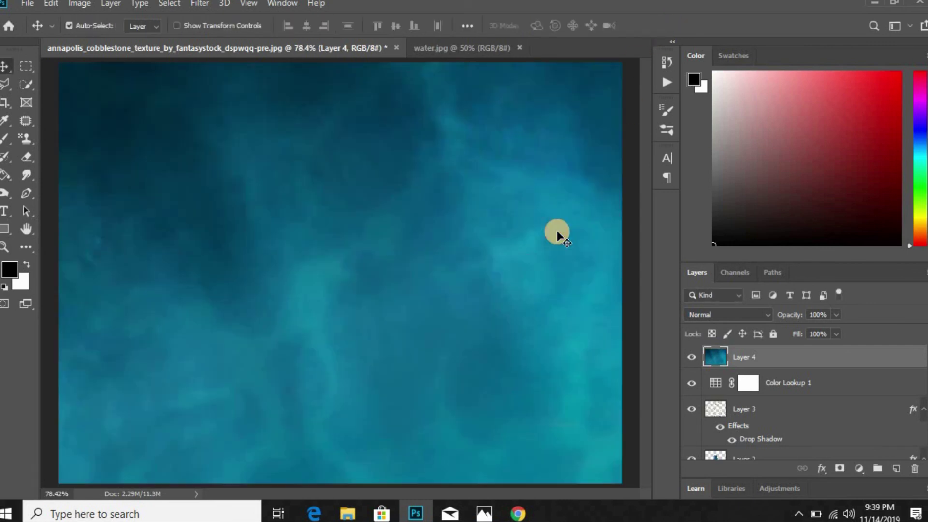
- Blend Layer 4's teal water texture in Overlay mode at 42% opacity over the cobblestones
left_click(836, 314)
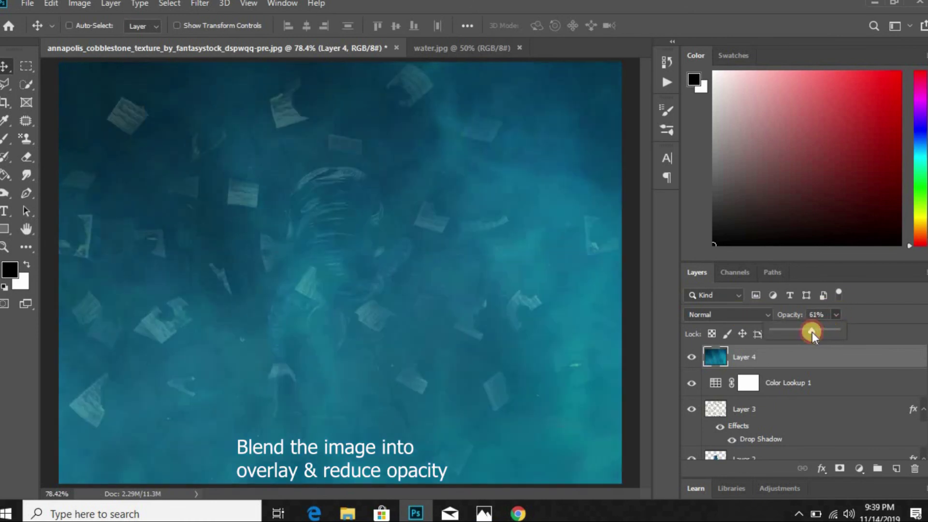
left_click_drag(807, 332, 799, 332)
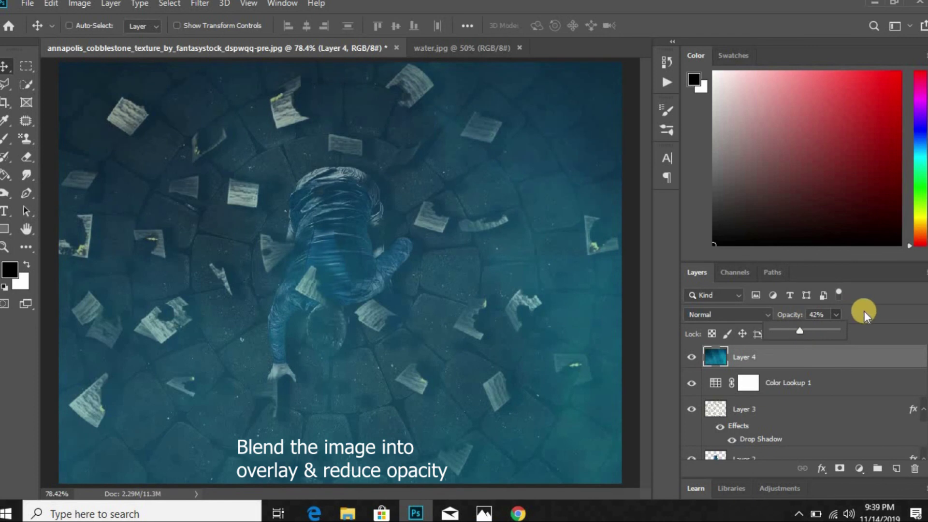
left_click(749, 317)
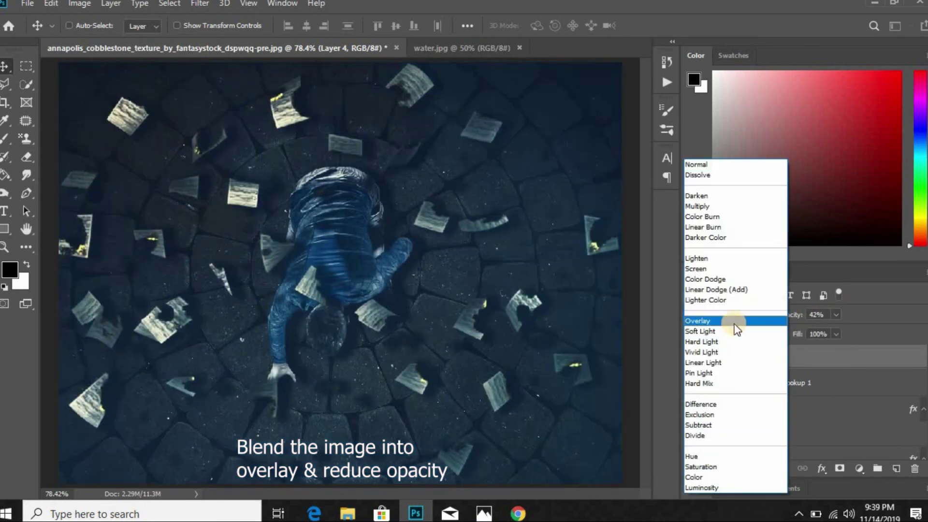
left_click(734, 321)
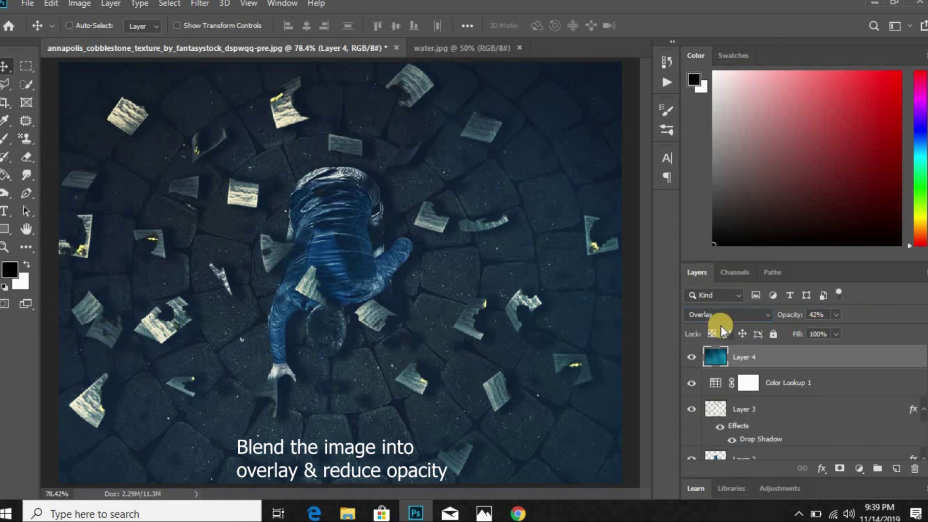
key("ctrl")
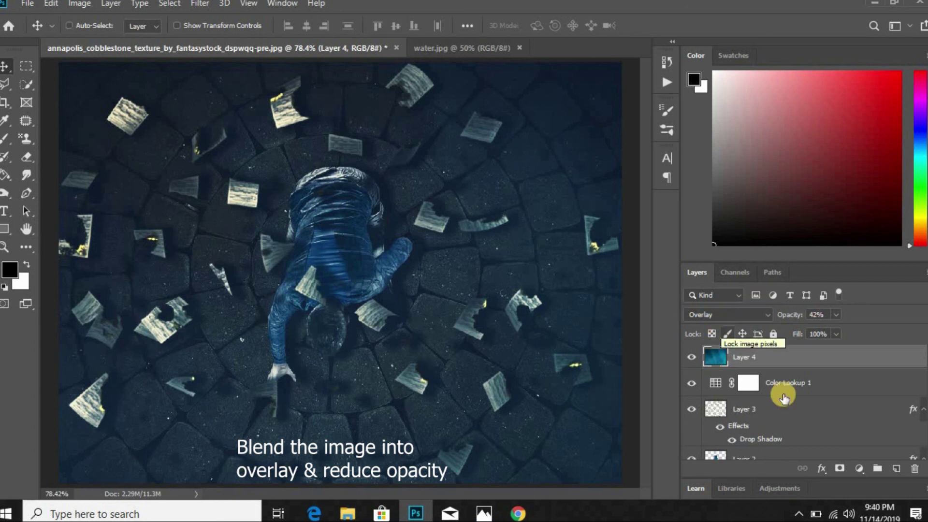
left_click(835, 315)
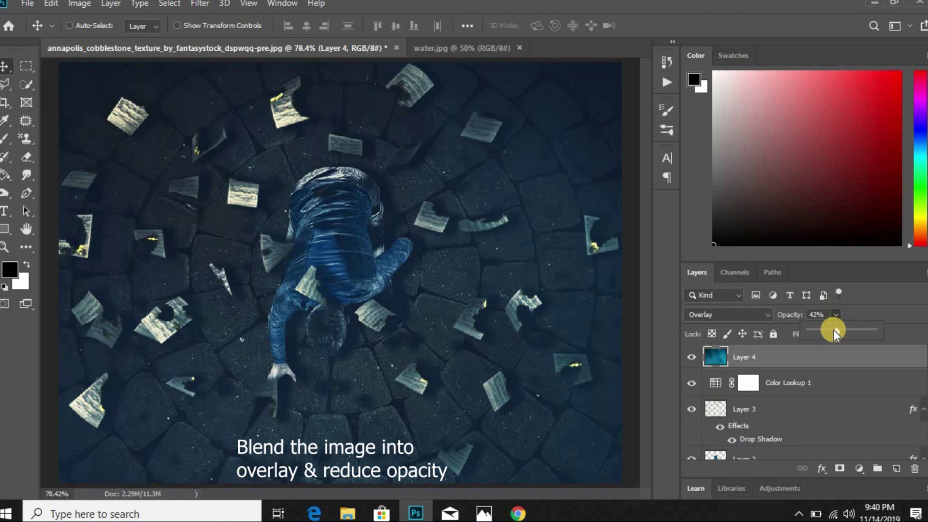
left_click_drag(837, 330, 838, 330)
left_click(859, 323)
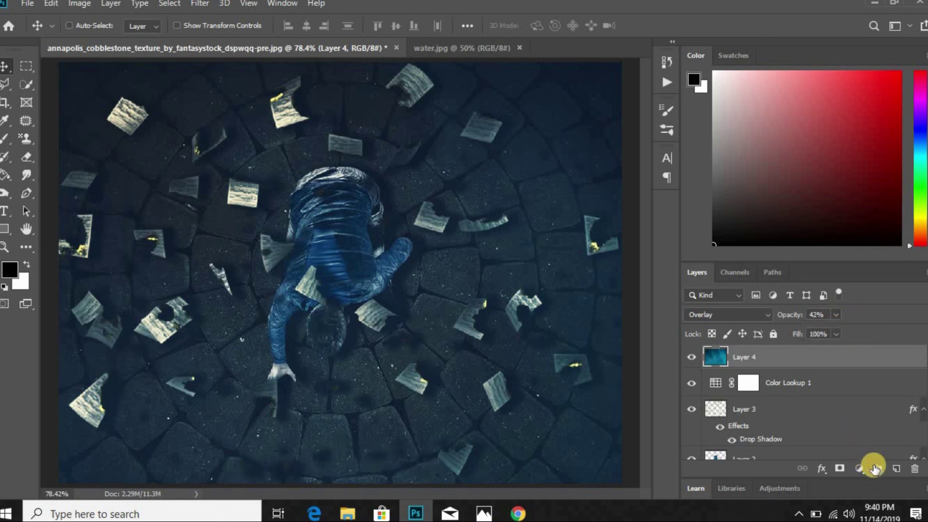
- Add a new empty layer and set the foreground colour to grey #5c5c5c
left_click(894, 468)
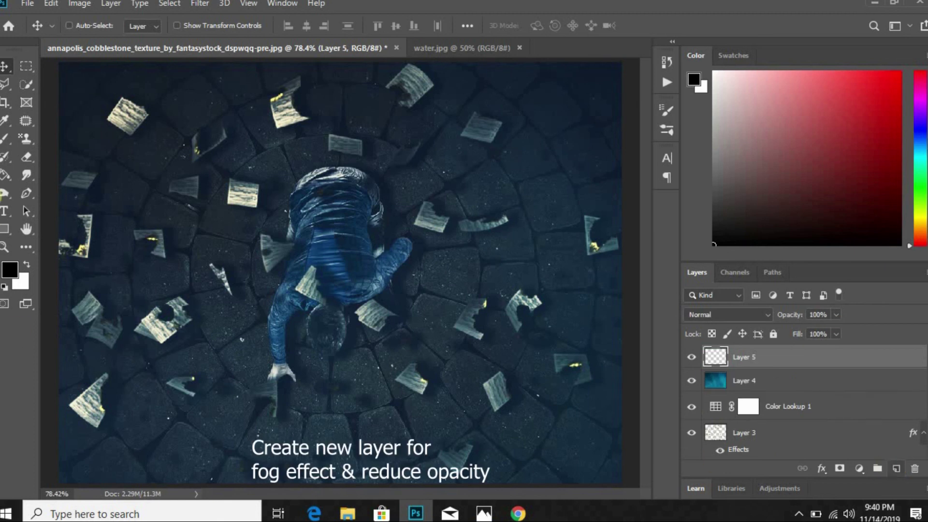
left_click(5, 121)
left_click(10, 269)
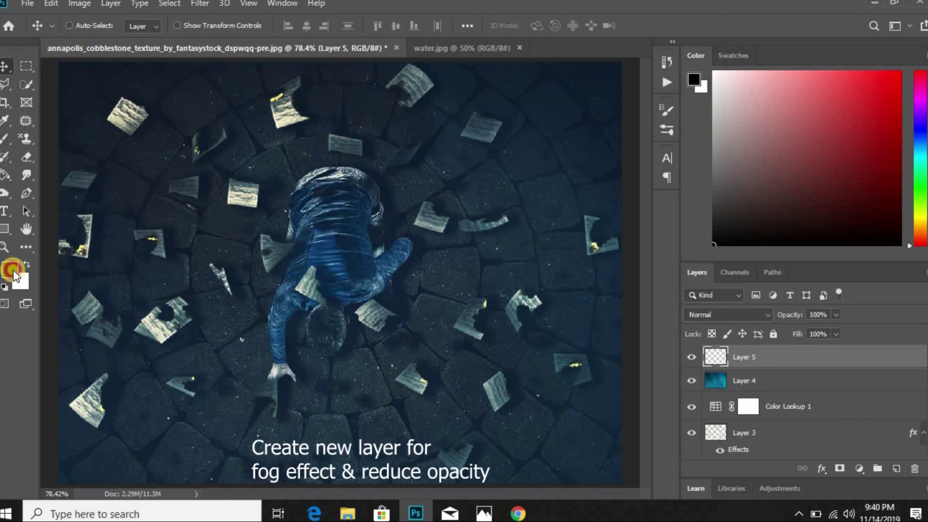
left_click(514, 245)
left_click_drag(498, 268, 498, 247)
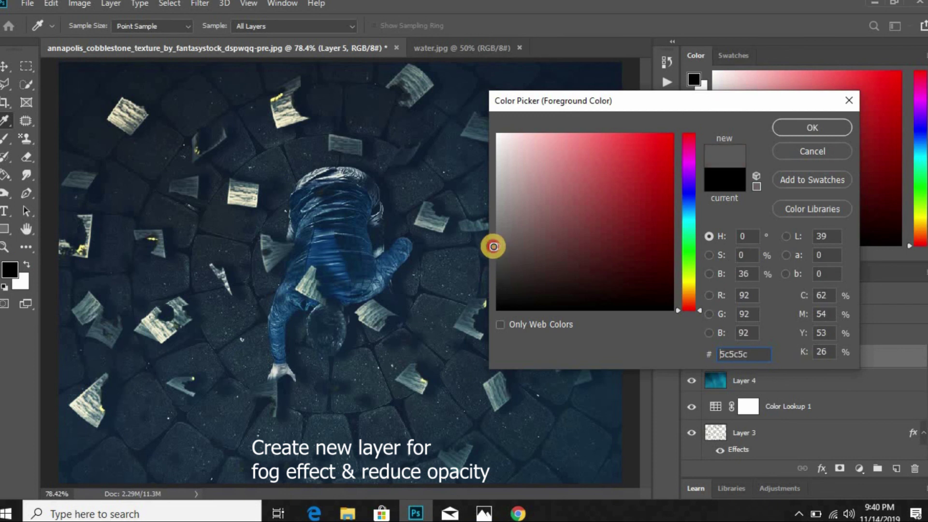
left_click(777, 126)
key("v")
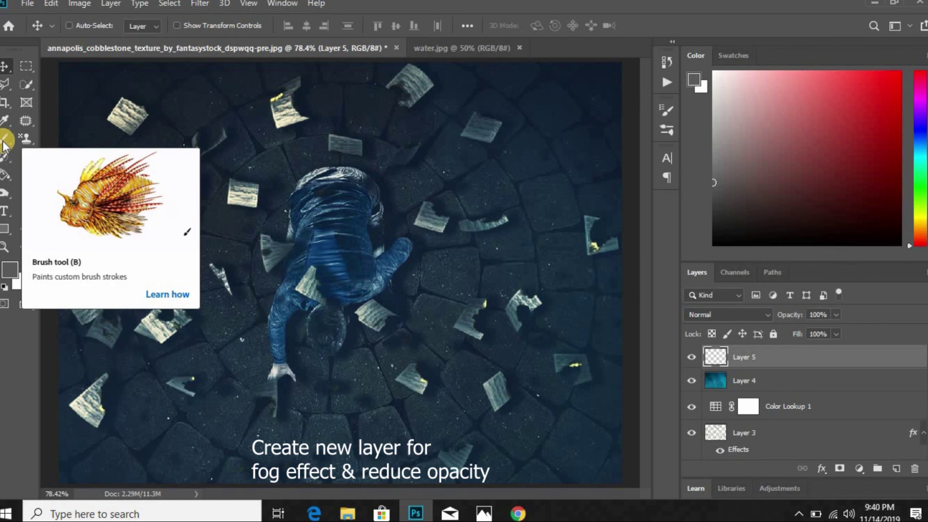
- Select the Brush tool with fog brush 4 at 2500 px
left_click(5, 141)
left_click(91, 26)
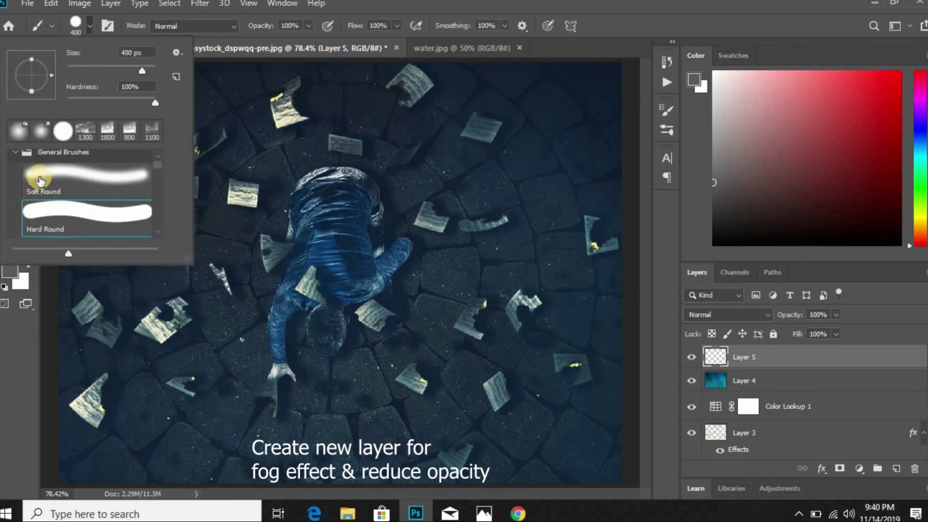
scroll(36, 182, "down", 2)
scroll(36, 182, "up", 2)
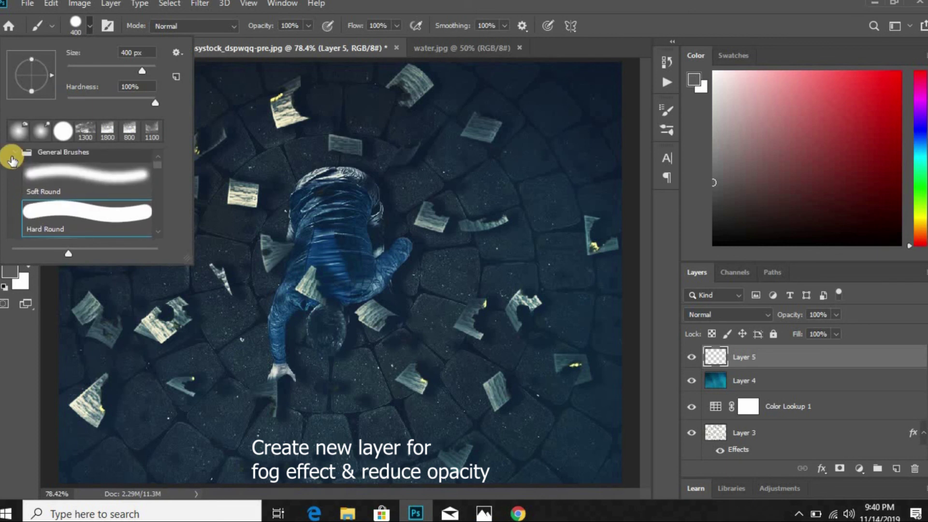
left_click(14, 152)
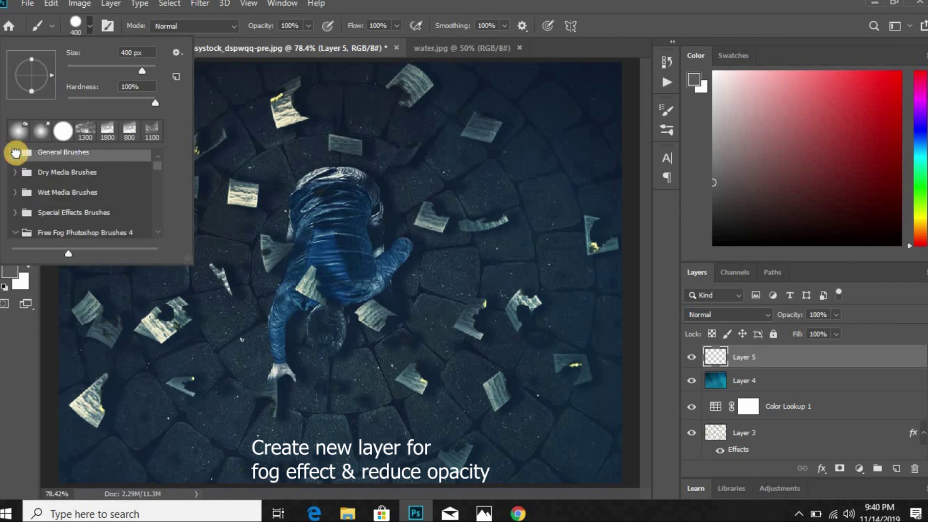
scroll(74, 193, "down", 1)
scroll(73, 193, "down", 1)
scroll(73, 193, "down", 1)
scroll(74, 193, "down", 1)
scroll(74, 193, "down", 1)
scroll(74, 194, "down", 2)
scroll(74, 193, "down", 1)
left_click(73, 195)
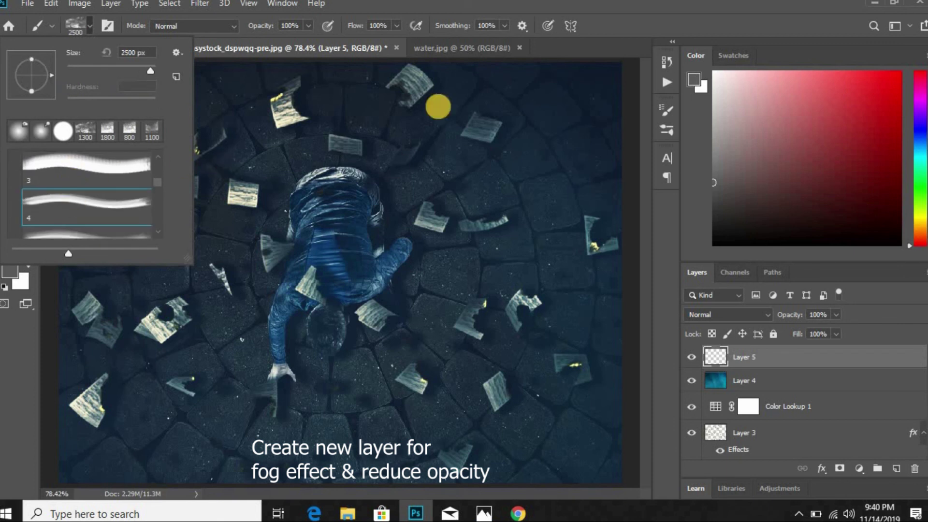
left_click(484, 67)
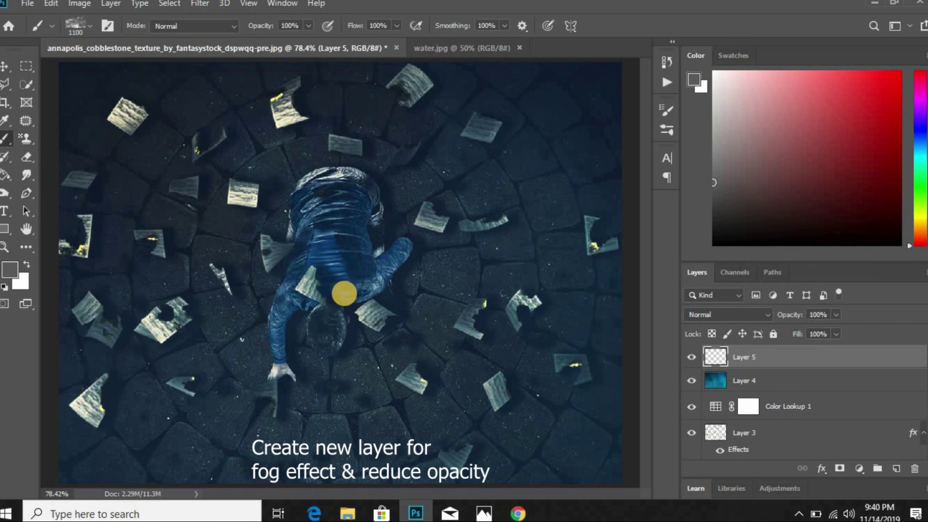
- Stamp grey fog across the lower and left parts of the street scene
left_click(344, 294)
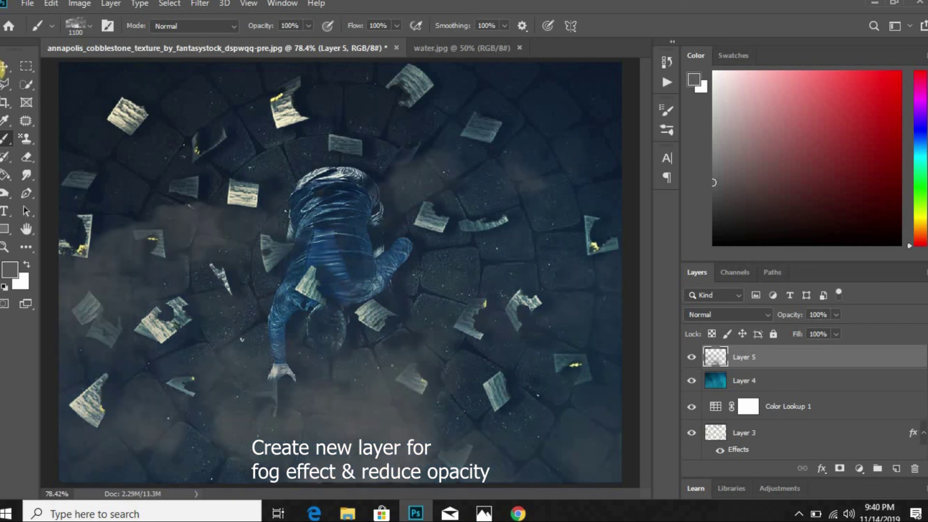
left_click(4, 67)
left_click(762, 358)
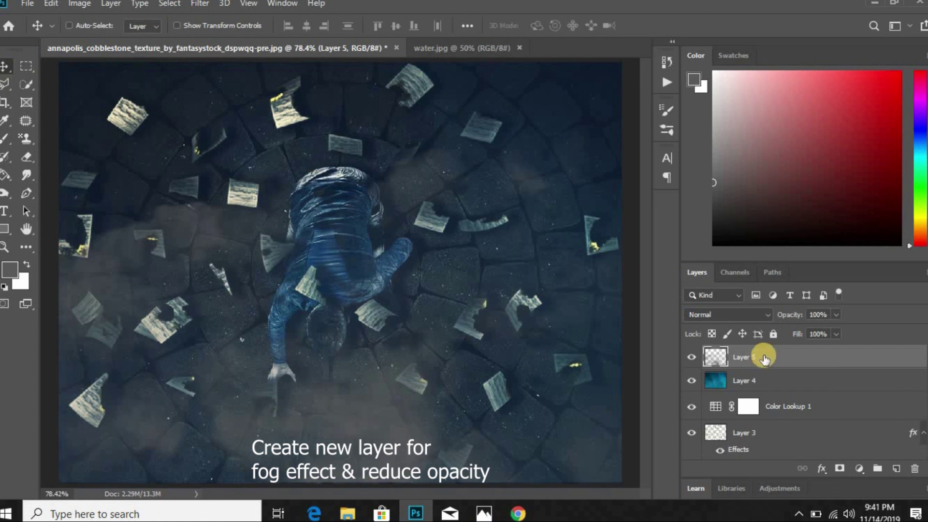
- Rotate the fog layer 180° and move it up to the image's centre
key("ctrl+t")
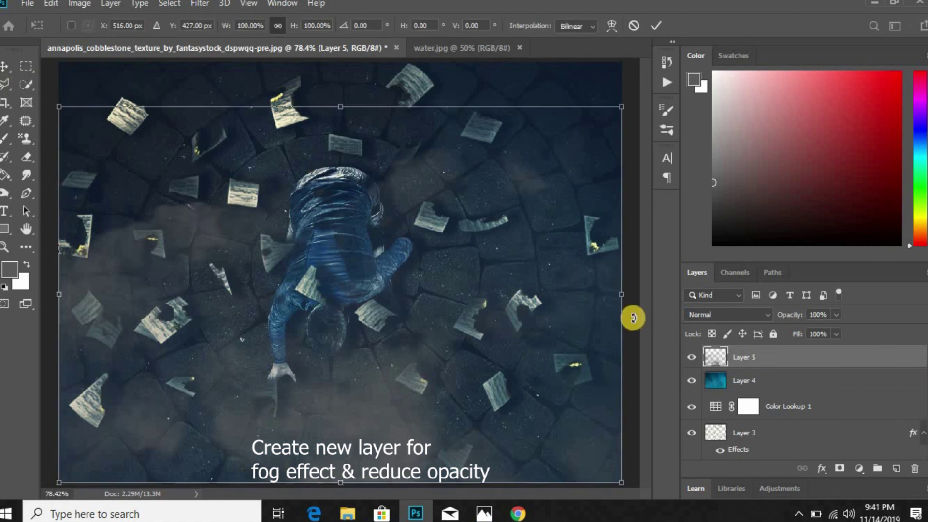
right_click(557, 268)
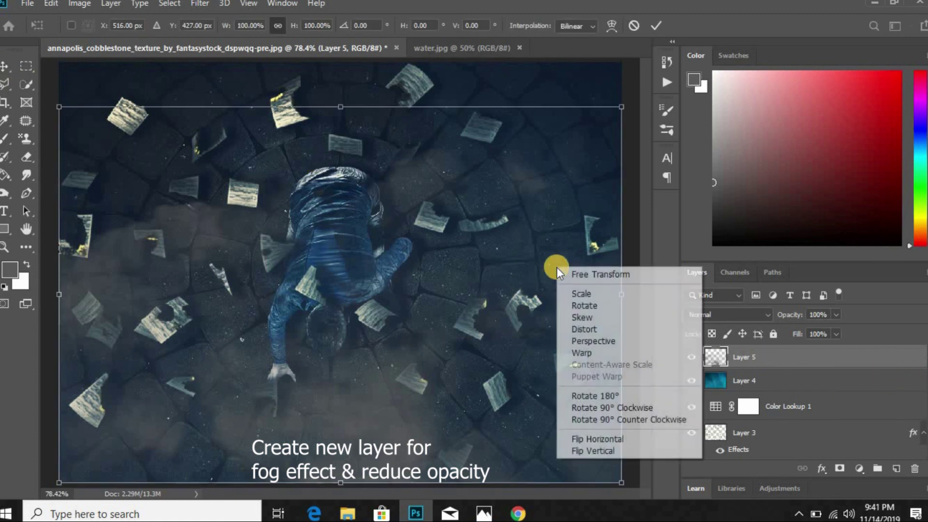
left_click(595, 396)
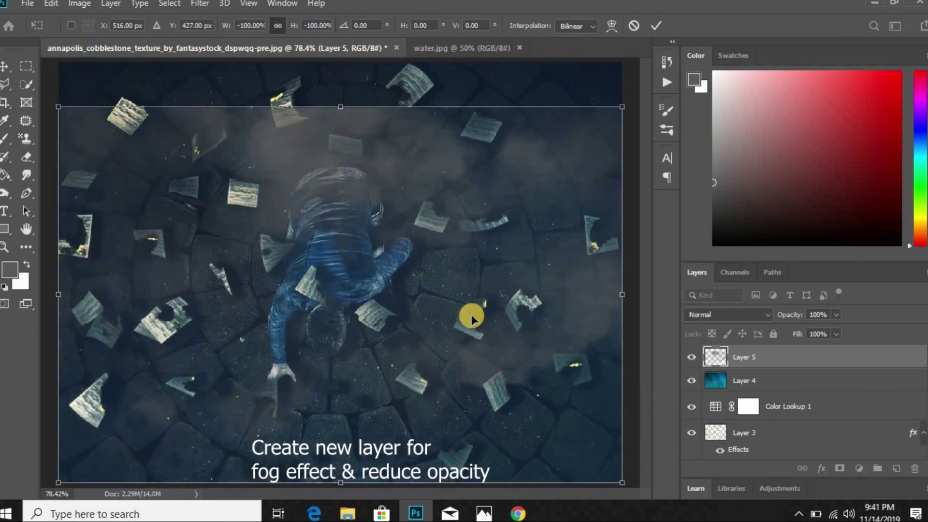
left_click_drag(437, 295, 438, 236)
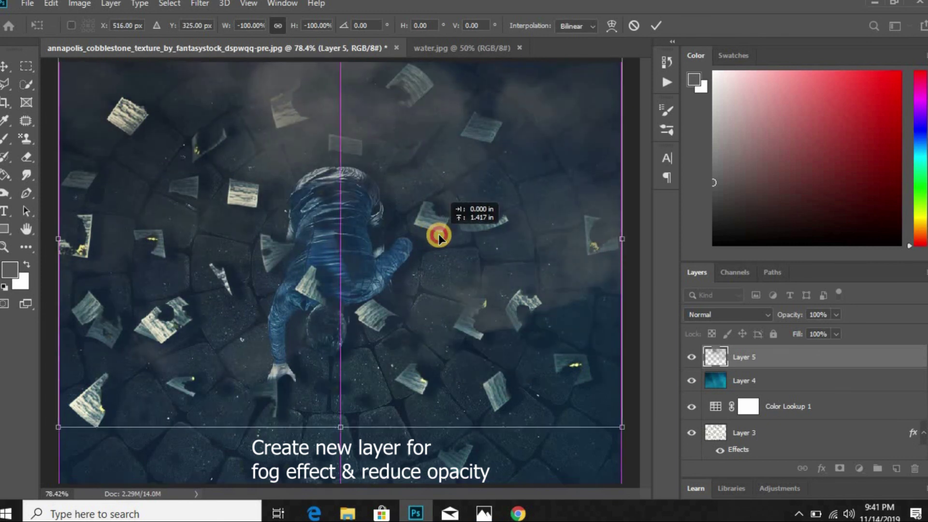
left_click_drag(438, 237, 440, 236)
left_click(656, 25)
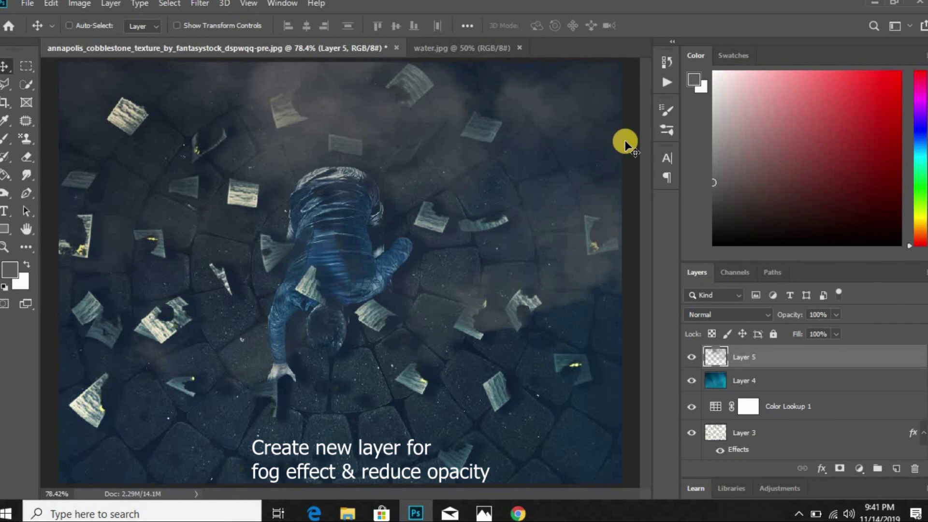
- Lower Layer 5's opacity to 75%
left_click(836, 315)
left_click_drag(827, 330, 820, 329)
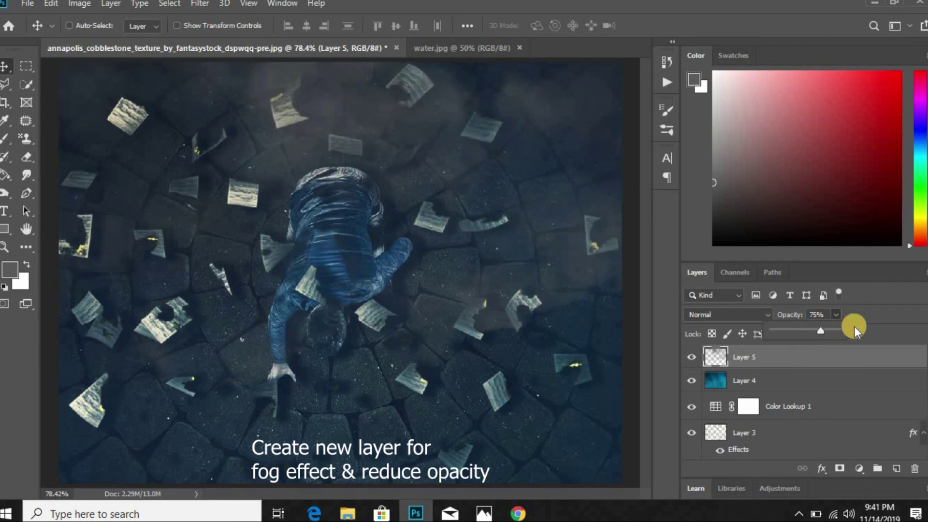
left_click(869, 321)
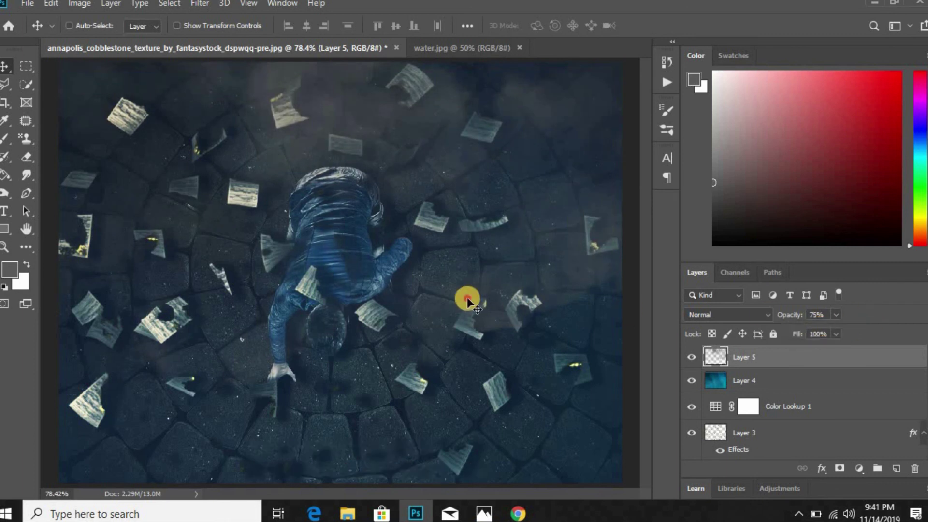